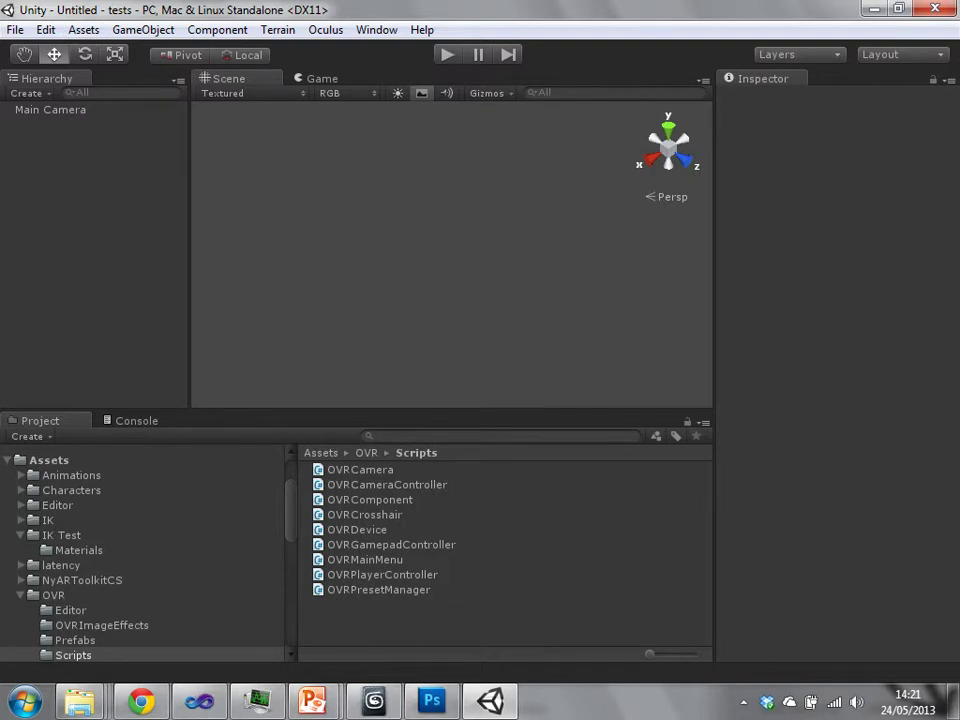
Start a new project to bring up the project creation wizard, and move the wizard slightly out of the way.
click(15, 29)
click(64, 148)
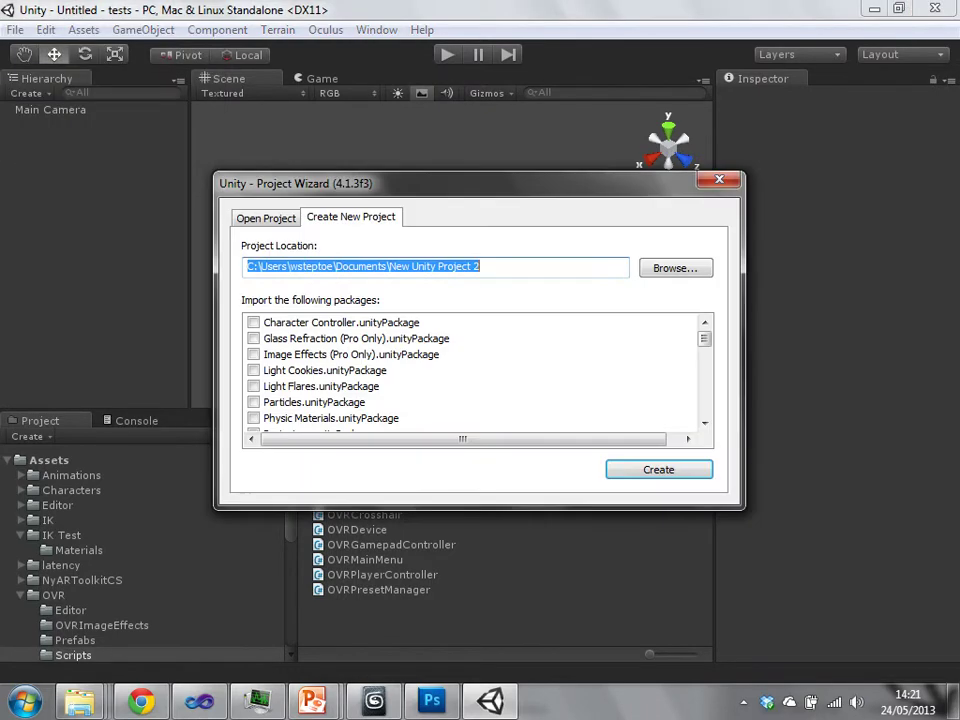
drag(290, 183, 271, 171)
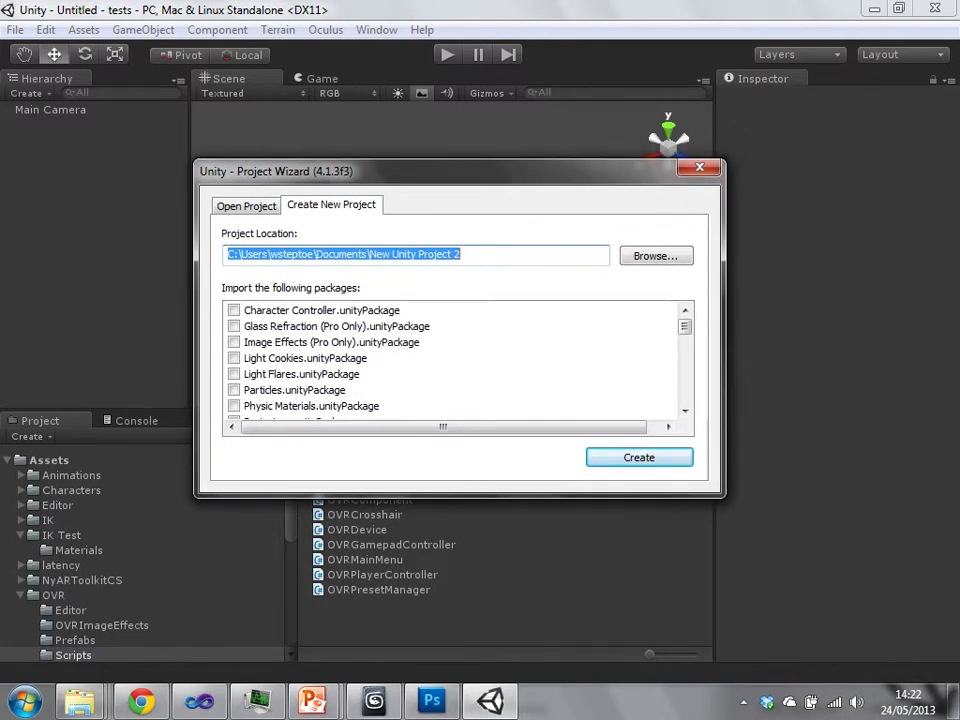
Look through the whole list of packages offered for import into the new project.
scroll(450, 360, down, 1)
scroll(450, 360, up, 1)
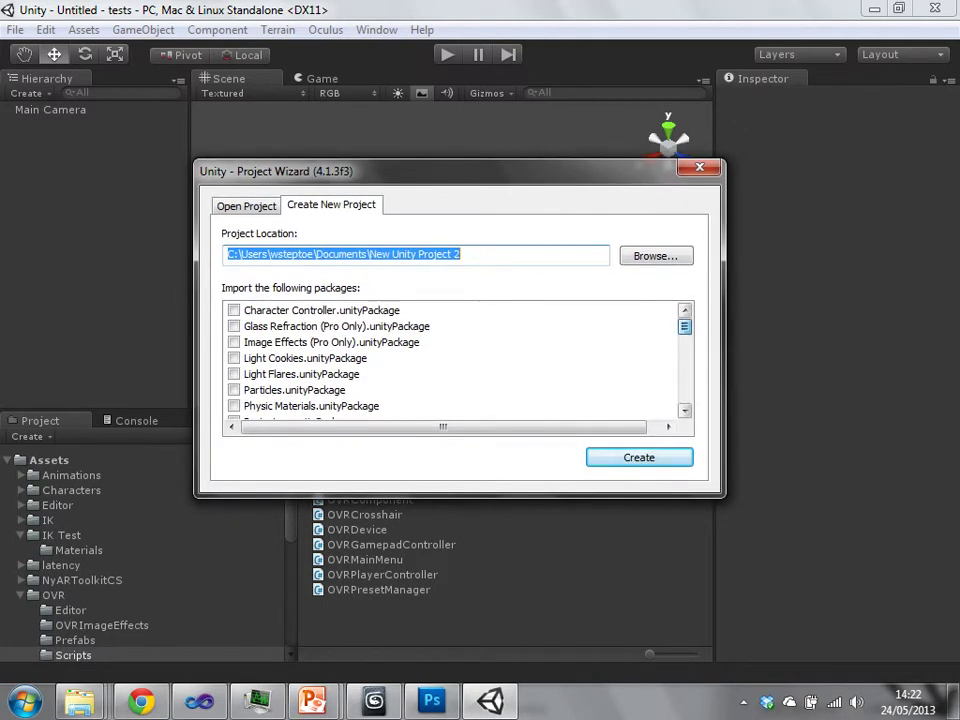
scroll(450, 360, down, 1)
scroll(450, 360, up, 1)
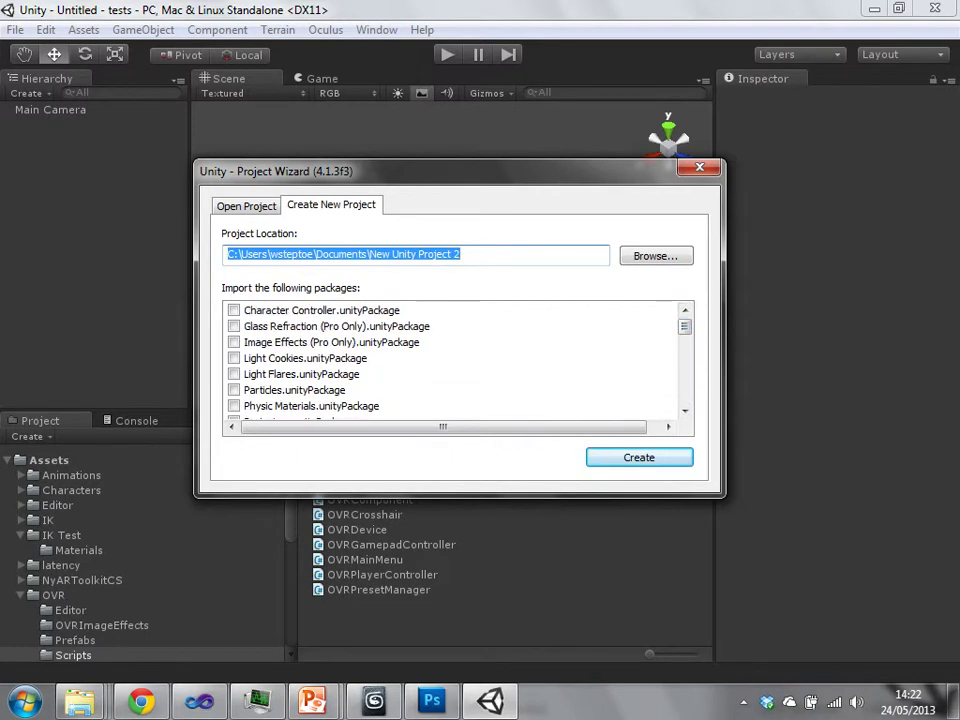
scroll(450, 360, down, 8)
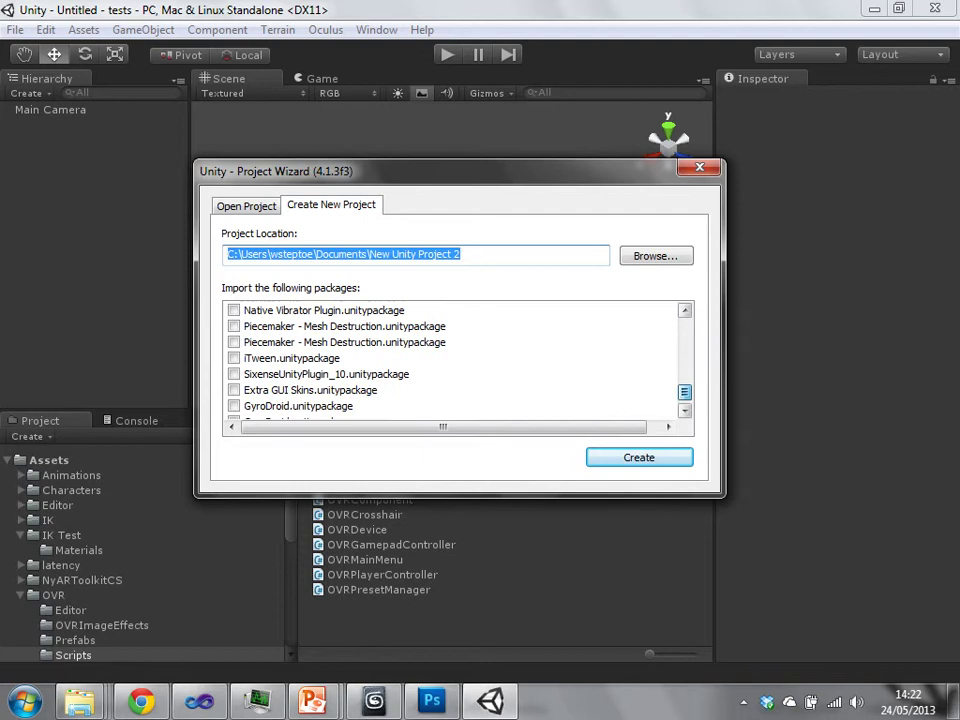
scroll(450, 360, up, 8)
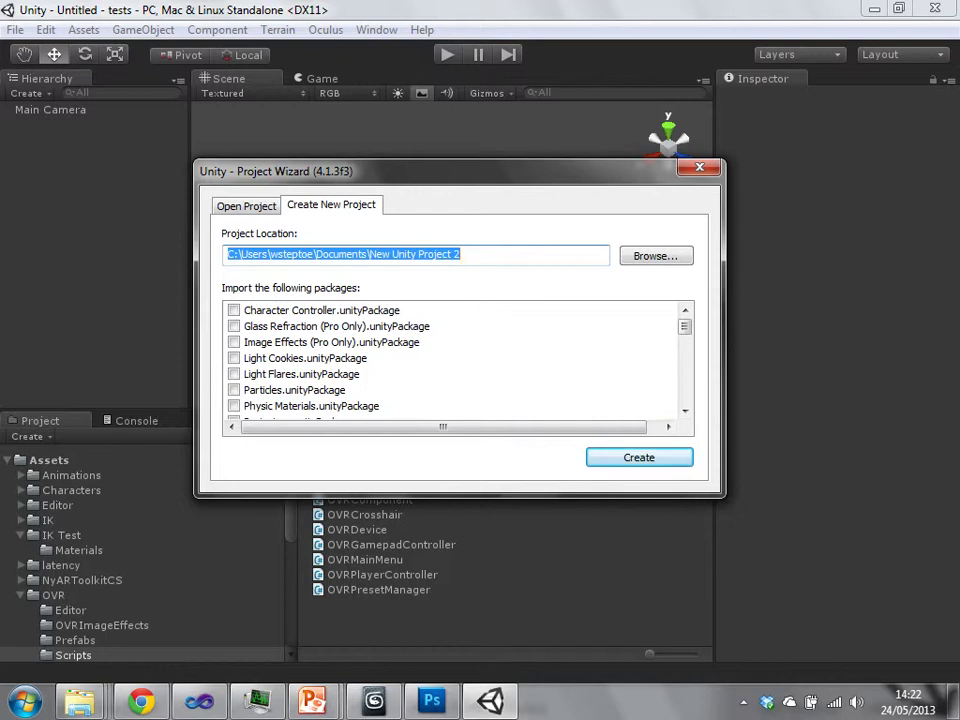
scroll(450, 360, down, 5)
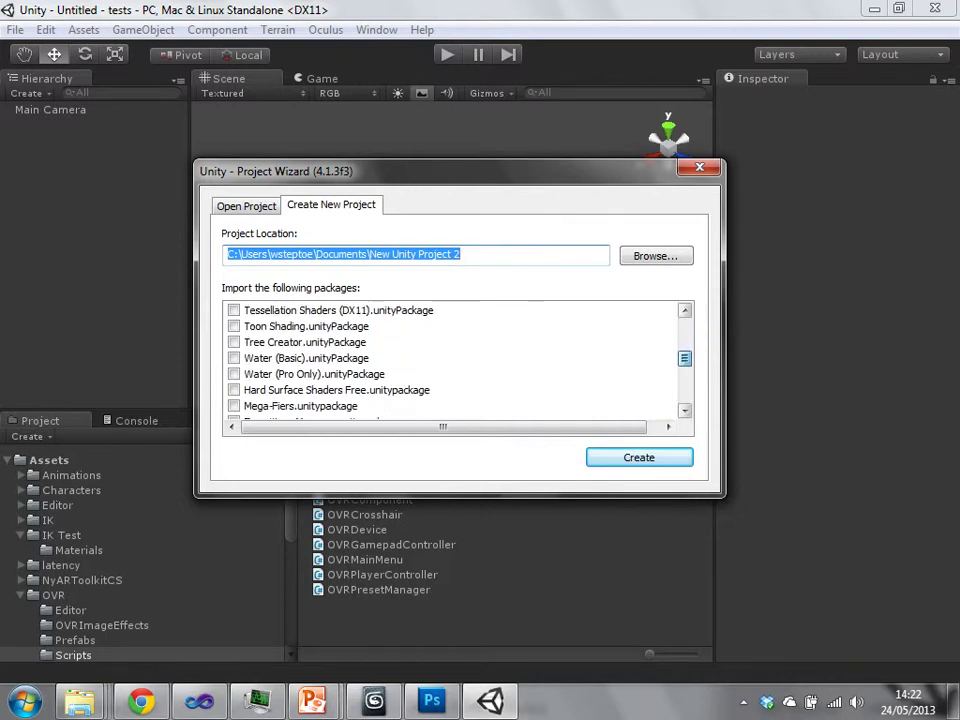
scroll(450, 360, down, 3)
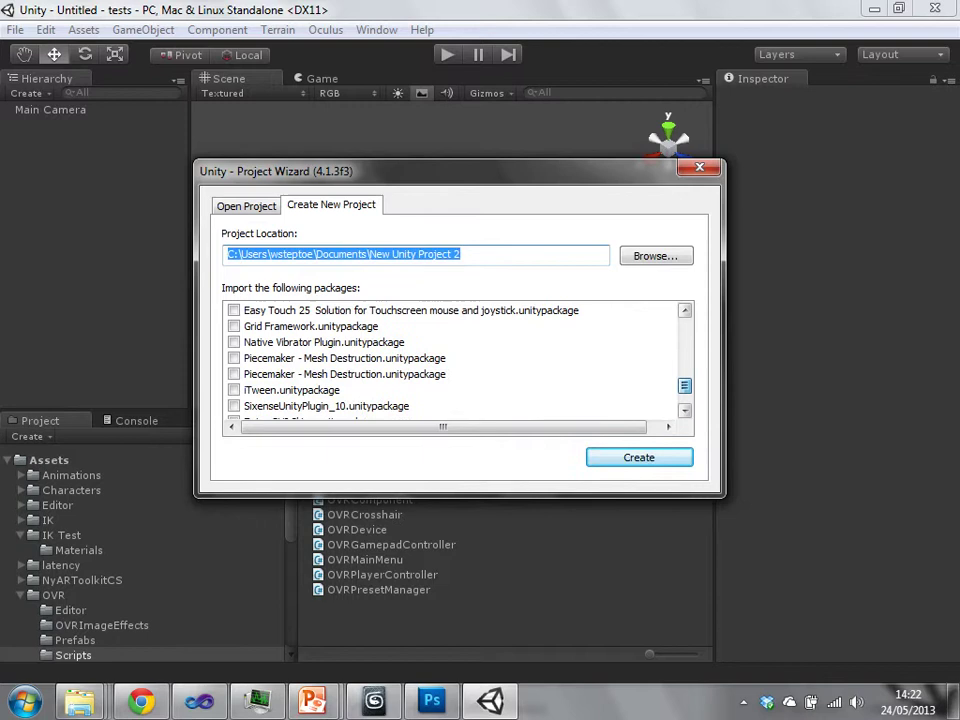
drag(684, 391, 684, 395)
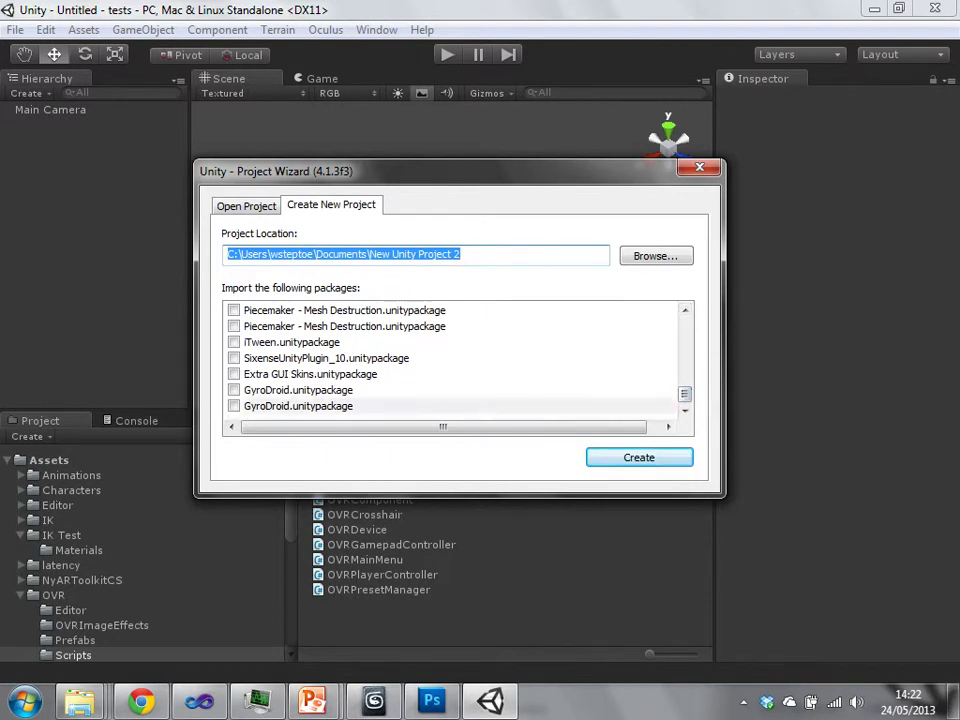
click(460, 406)
key(Up)
key(Up)
key(Up)
key(Up)
key(Up)
key(Up)
key(Up)
key(Up)
key(Up)
key(Up)
key(Up)
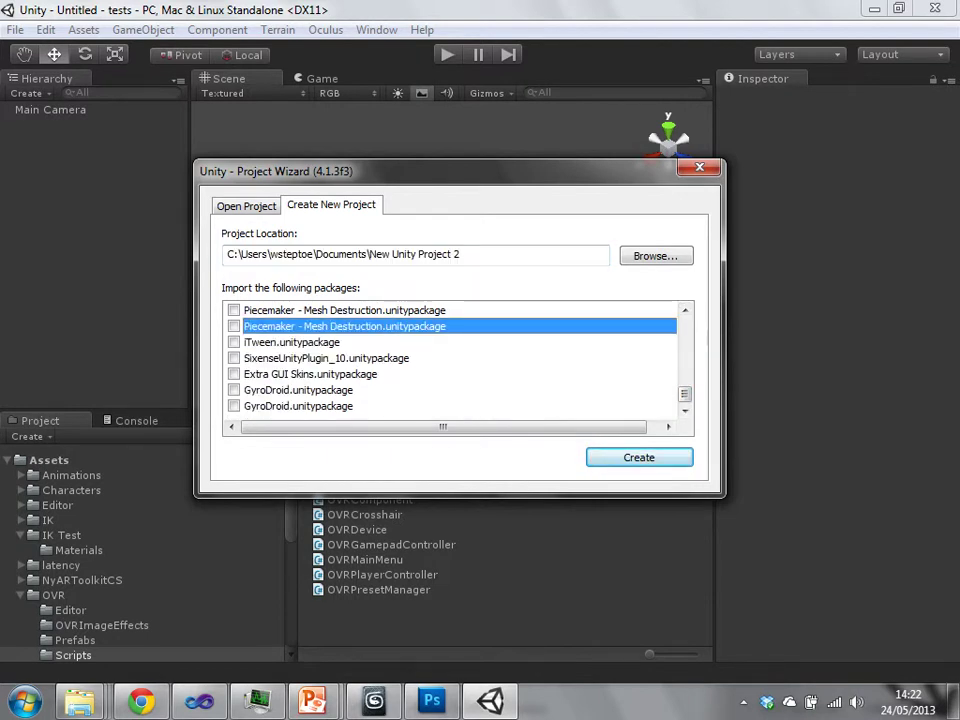
key(Up)
key(Up)
key(Up)
key(Up)
key(Up)
key(Up)
key(Up)
key(Up)
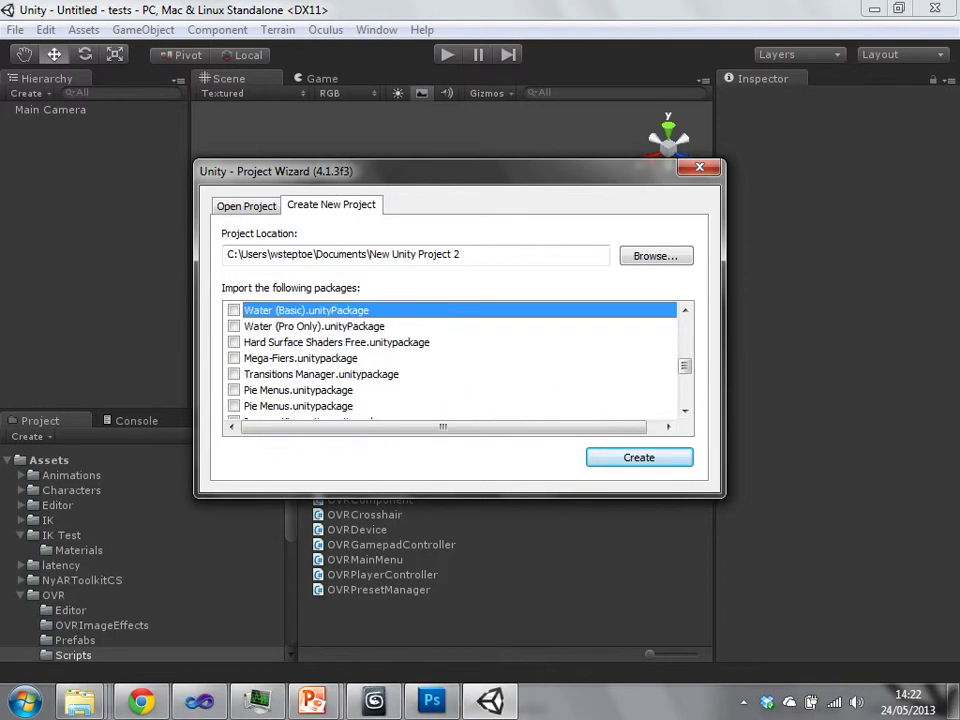
key(Down)
key(Down)
key(Down)
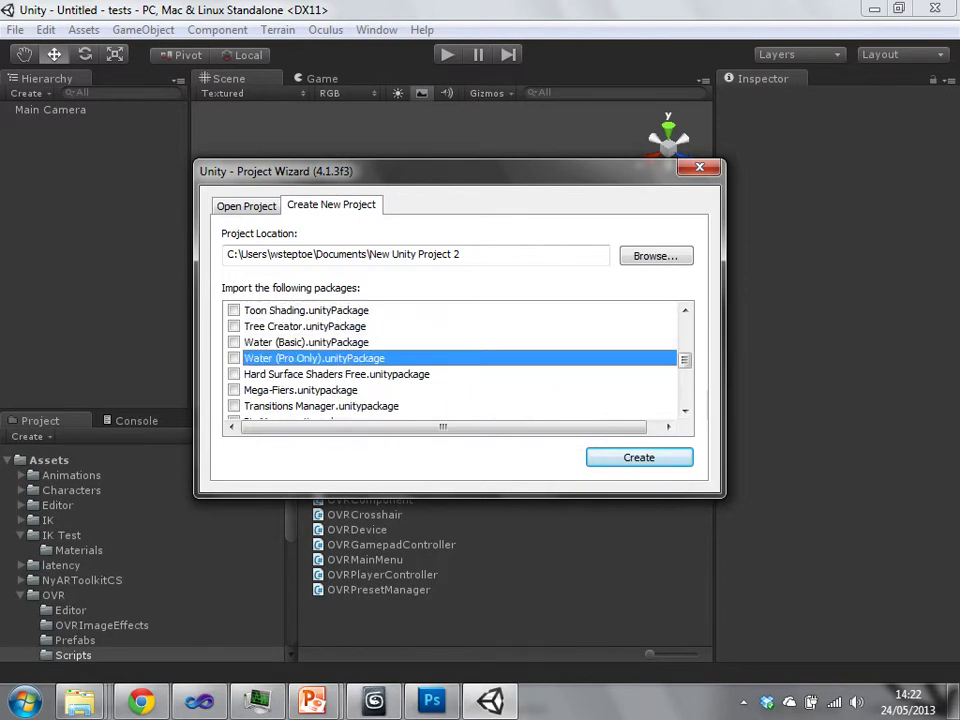
key(Up)
key(Up)
key(Up)
key(Up)
key(Up)
key(Up)
key(Up)
key(Up)
key(Up)
key(Up)
key(Up)
key(Up)
key(Up)
key(Up)
key(Up)
key(Up)
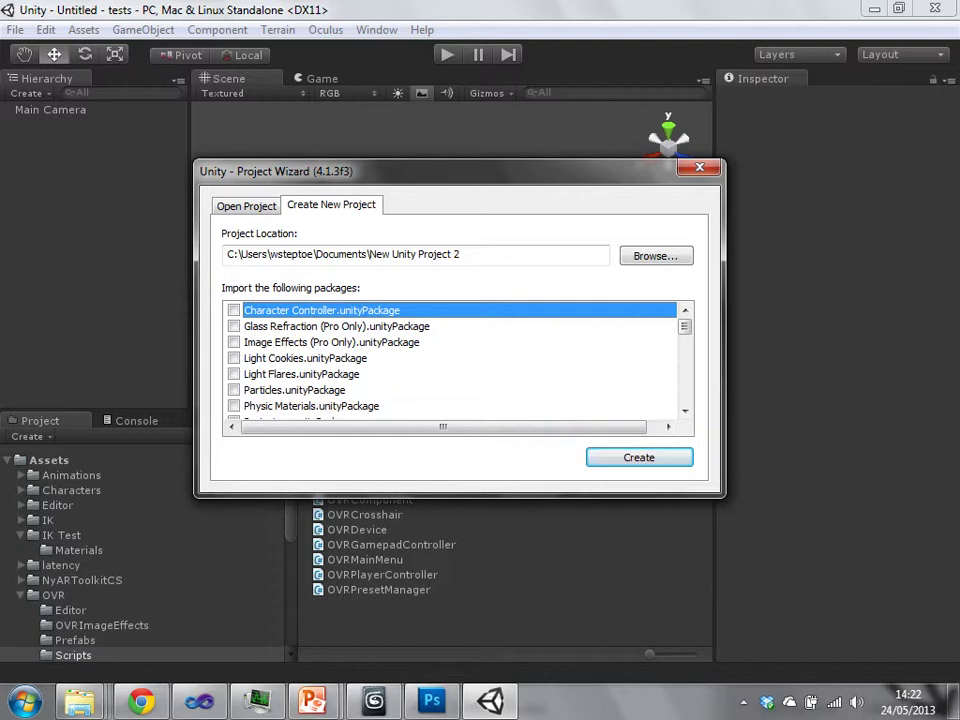
Include the Character Controller, Particles, Physic Materials, Scripts and Standard Assets (Mobile) packages in the new project.
key(space)
click(234, 390)
click(234, 406)
scroll(234, 406, down, 1)
click(234, 374)
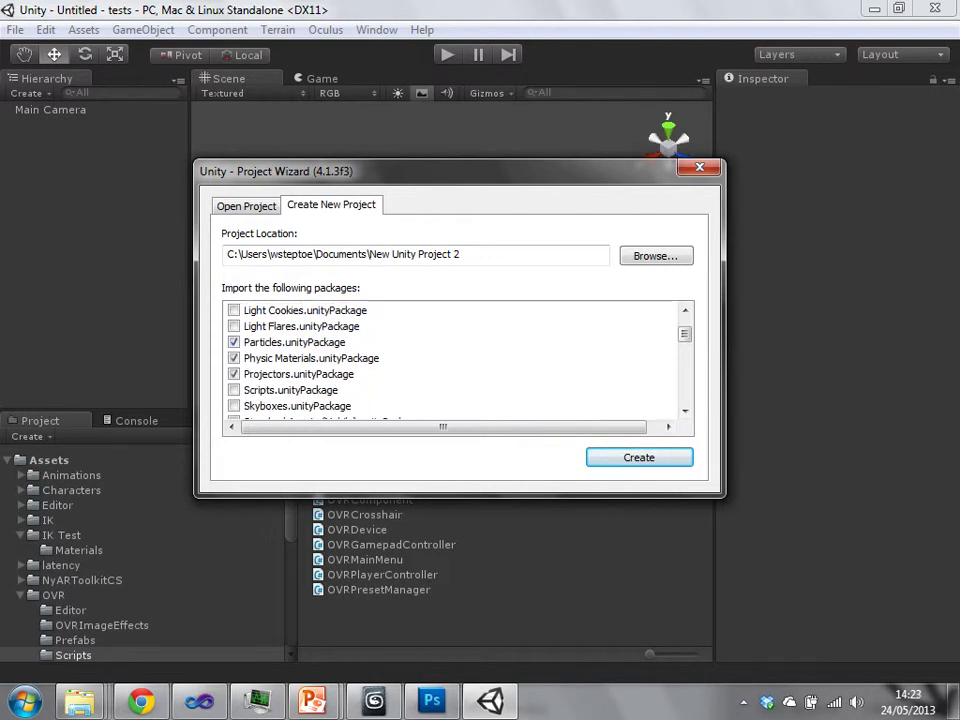
click(234, 390)
click(234, 374)
scroll(450, 360, down, 1)
click(234, 374)
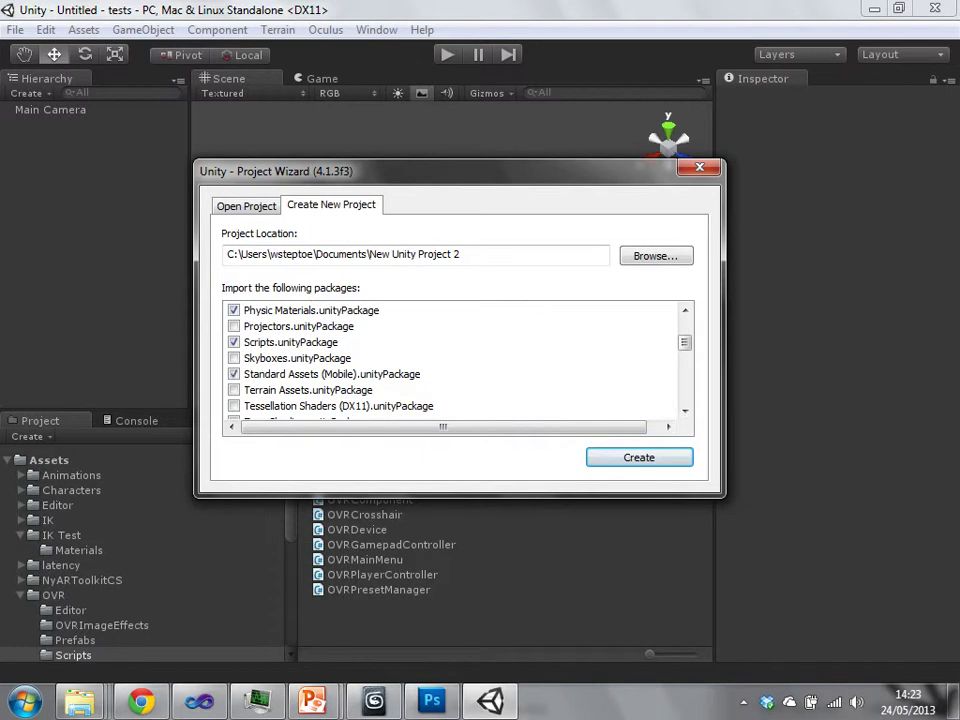
Review the rest of the package list and create the project New Unity Project 2.
scroll(234, 374, up, 2)
scroll(234, 374, down, 2)
scroll(450, 360, down, 1)
scroll(450, 360, down, 1)
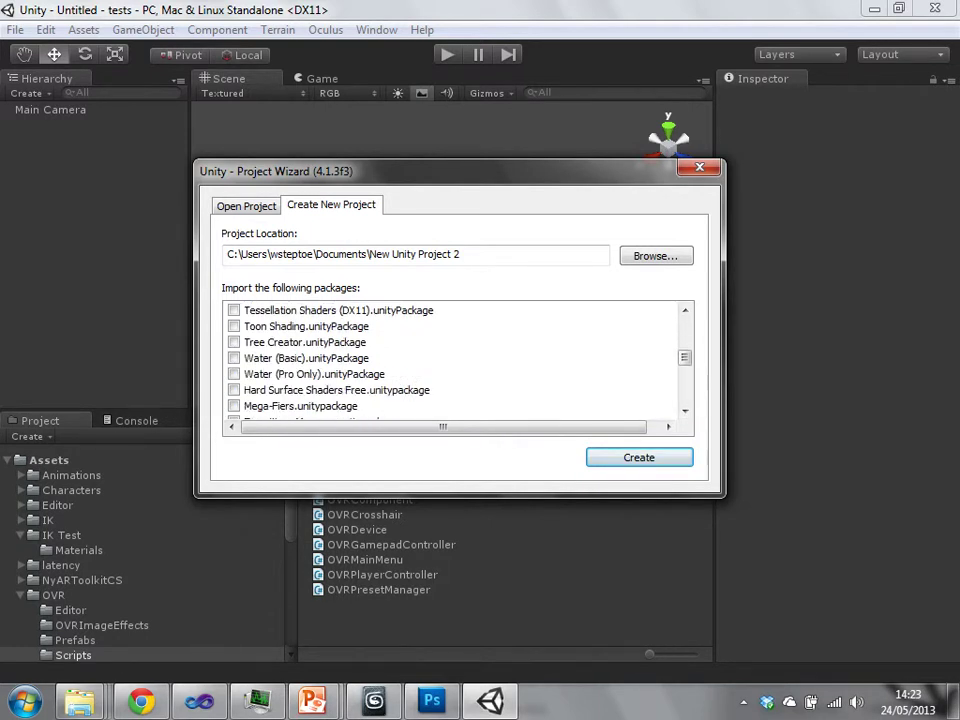
scroll(450, 360, up, 4)
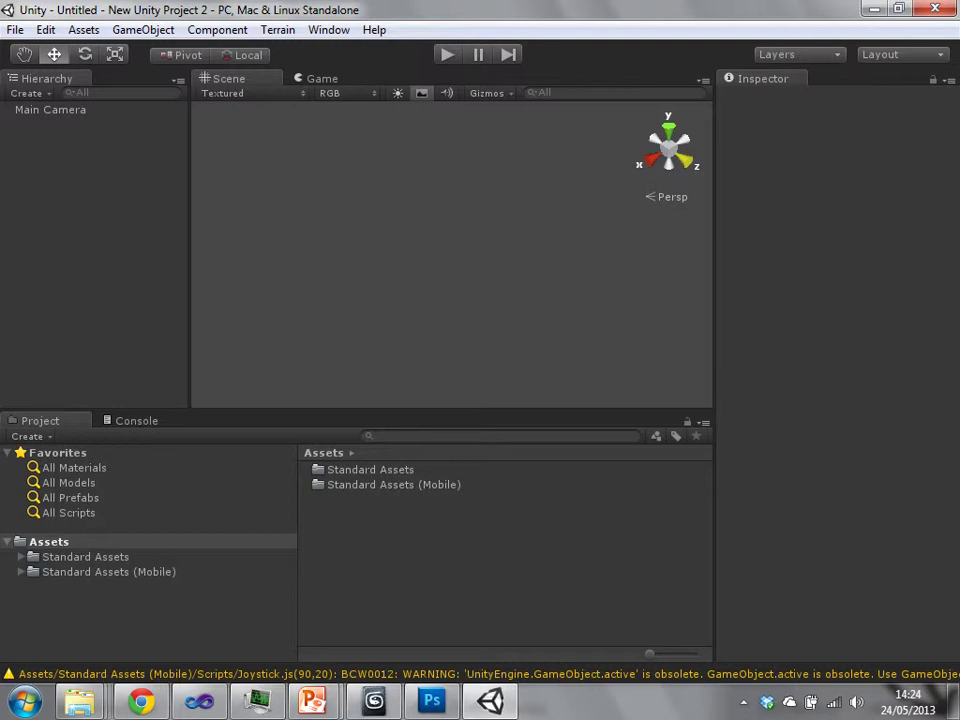
Try the 2 by 3 and 4 Split editor layouts, and set the layout to Default.
click(900, 54)
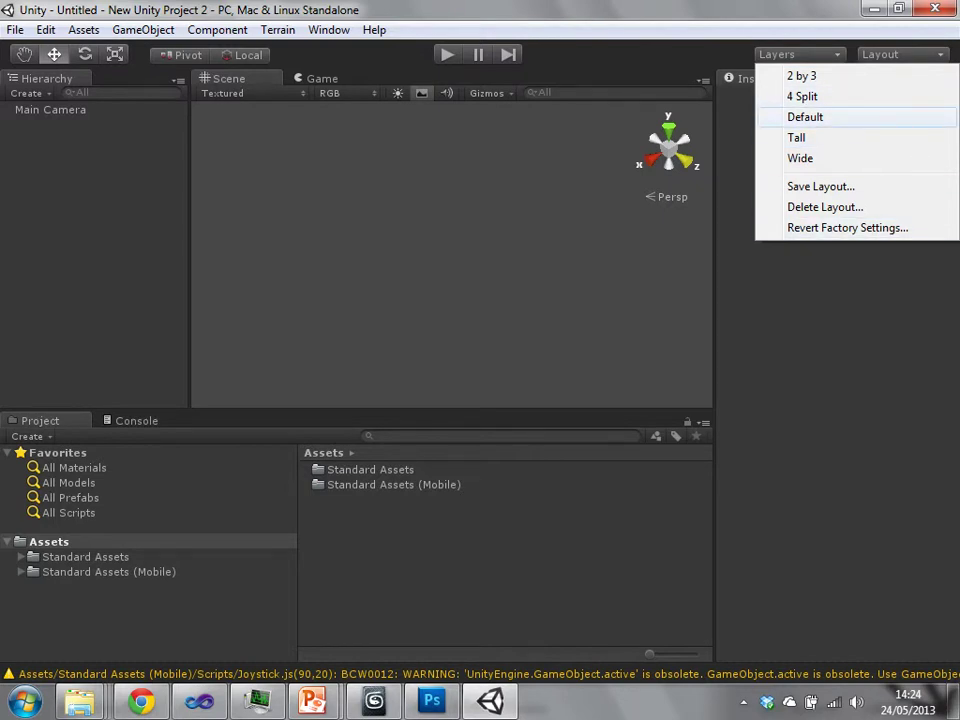
click(801, 75)
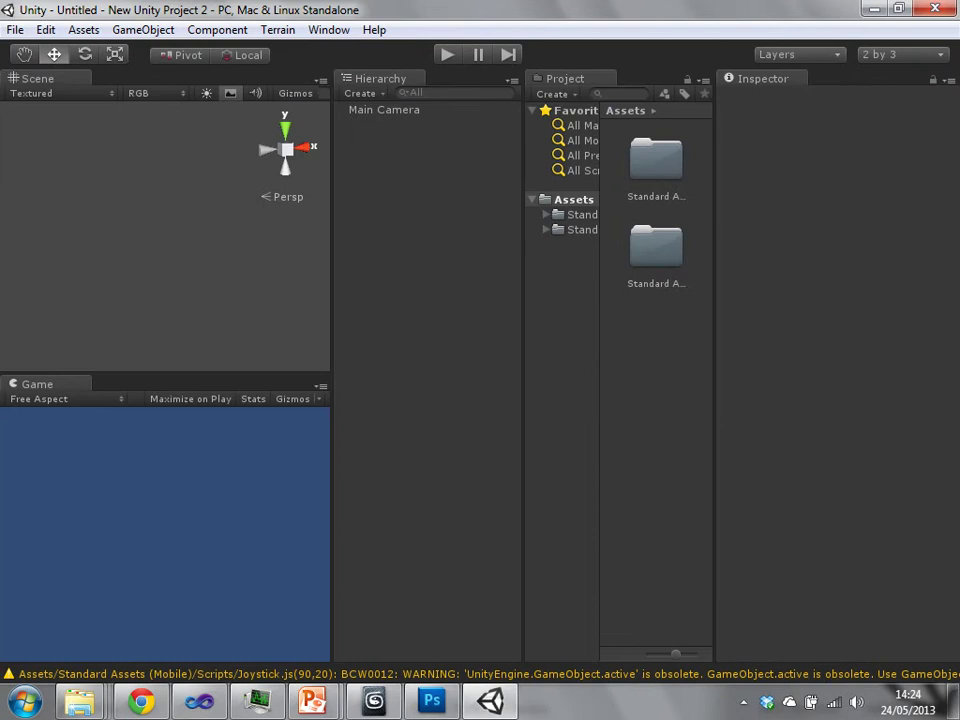
click(900, 54)
click(802, 96)
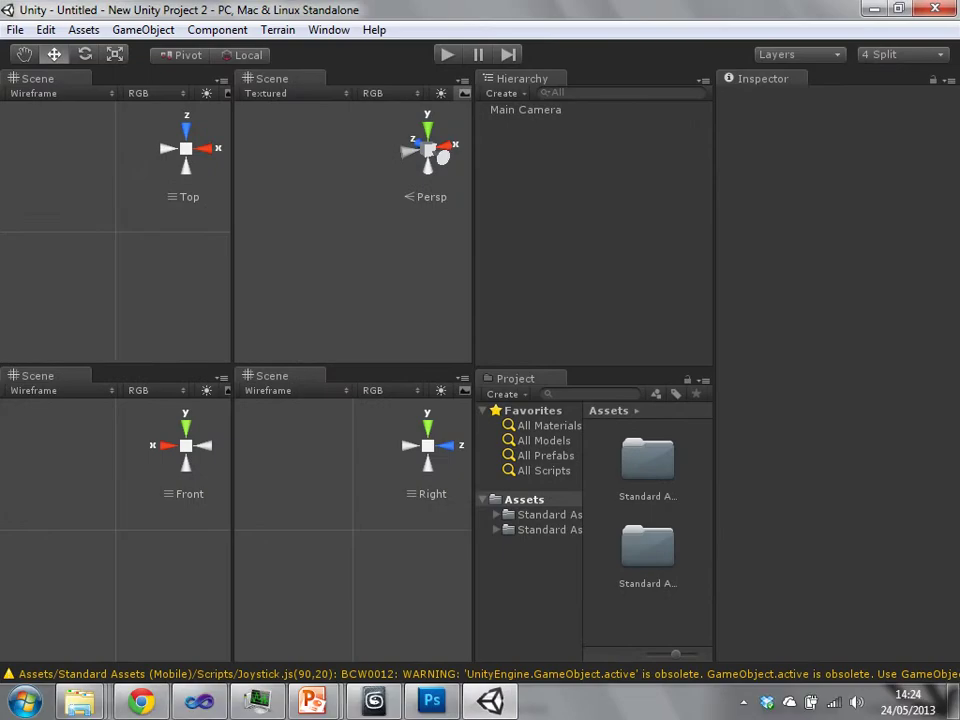
click(805, 117)
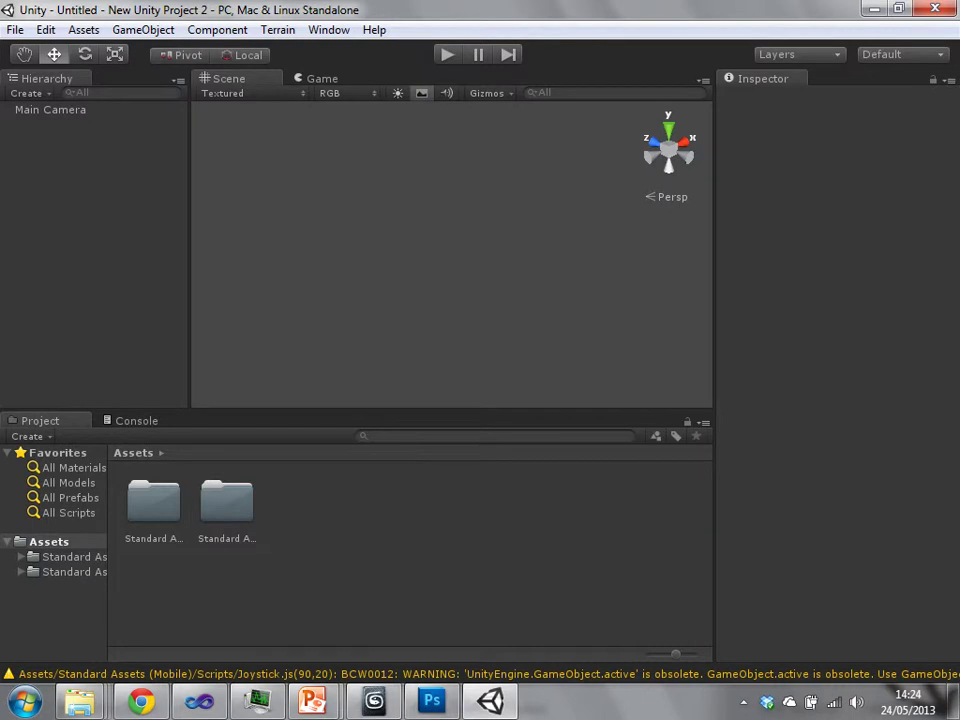
Widen the project's folder tree and view the contents of Standard Assets, Standard Assets (Mobile) and the root Assets folder.
drag(108, 557, 189, 557)
click(86, 557)
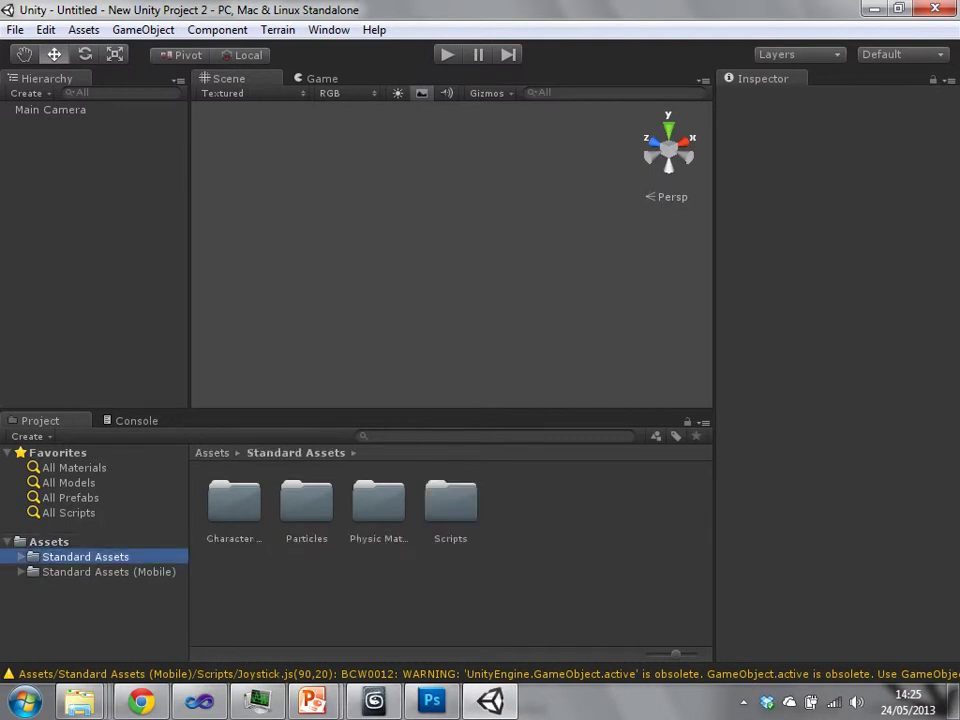
click(108, 572)
click(86, 557)
click(50, 542)
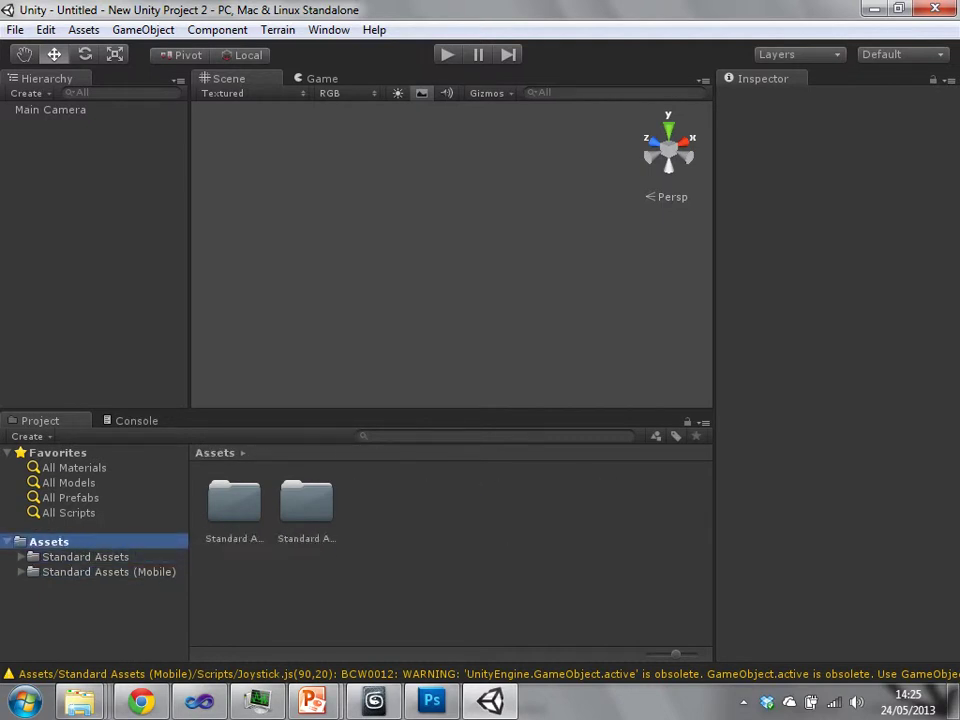
Compare the two folders in the Assets root and view the subfolders of Standard Assets.
click(306, 503)
click(234, 503)
click(306, 503)
click(234, 503)
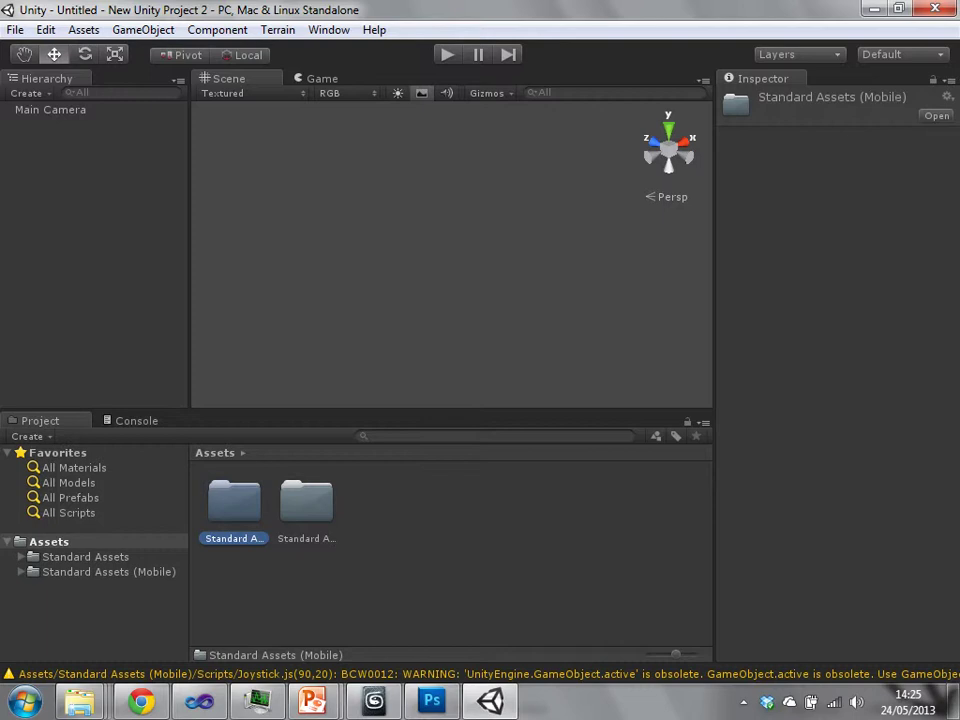
click(50, 542)
click(86, 557)
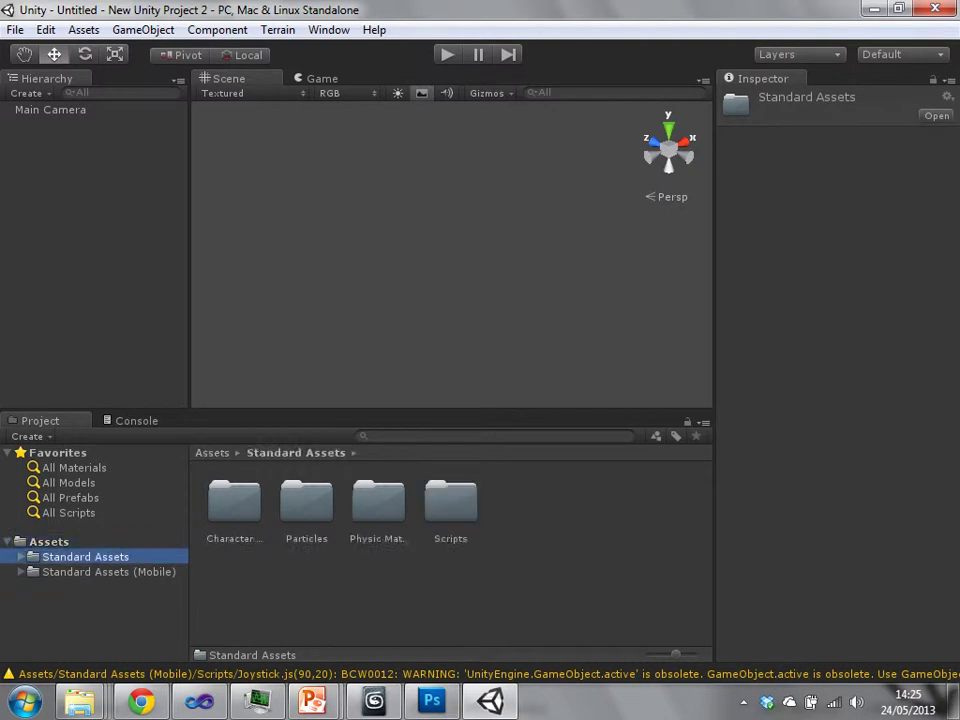
click(50, 542)
click(86, 557)
Inspect the 3rd Person Controller prefab in Character Controllers and view the scripts in its Sources folder.
double_click(234, 505)
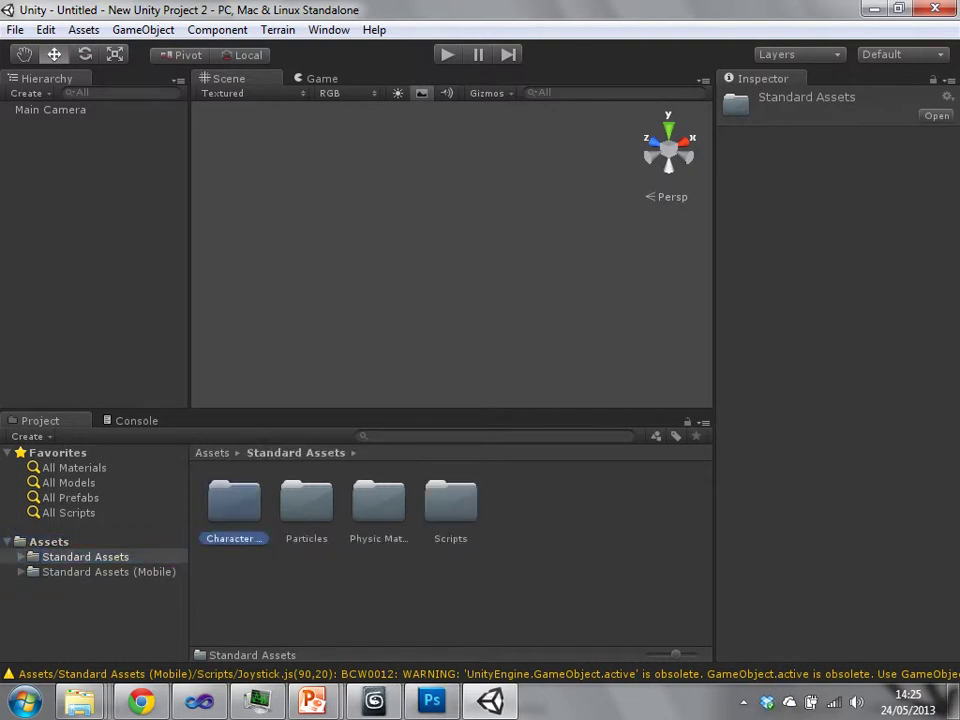
click(234, 503)
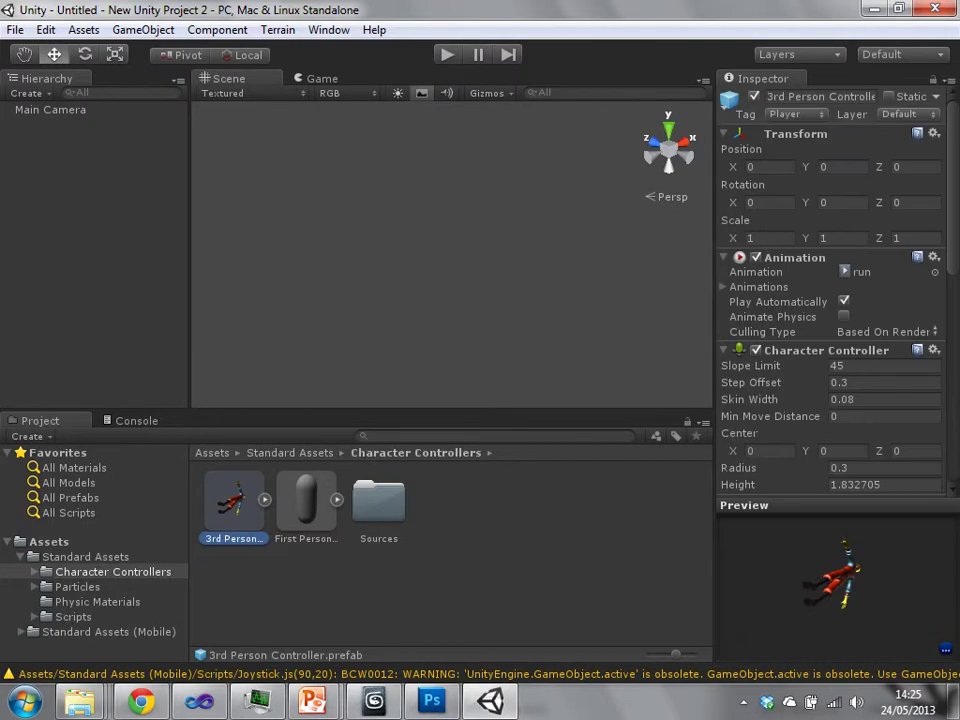
double_click(378, 503)
double_click(306, 503)
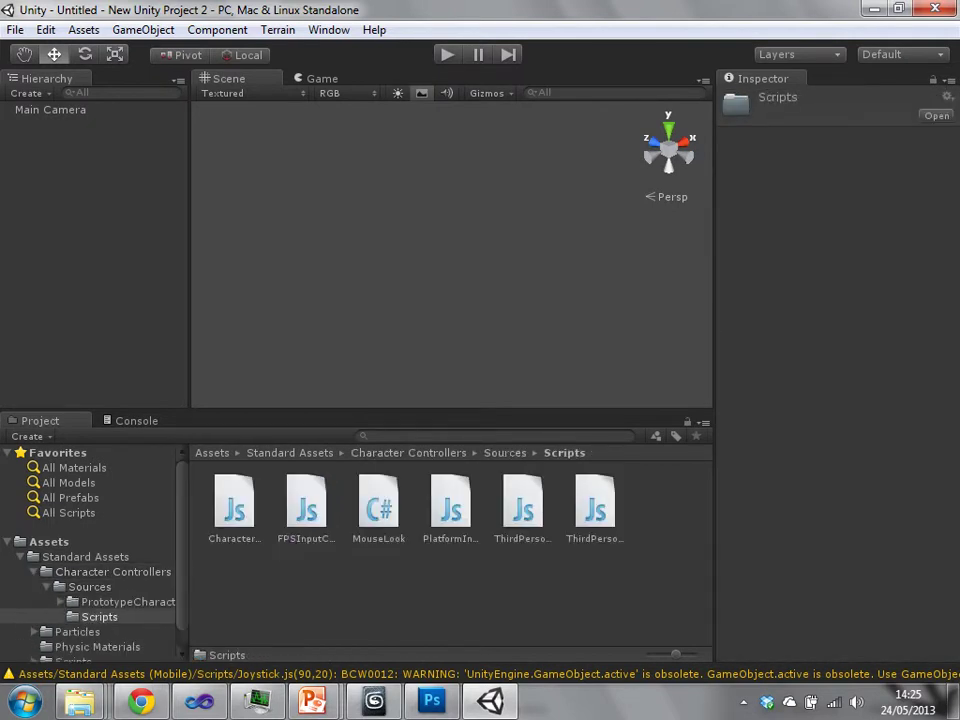
click(450, 597)
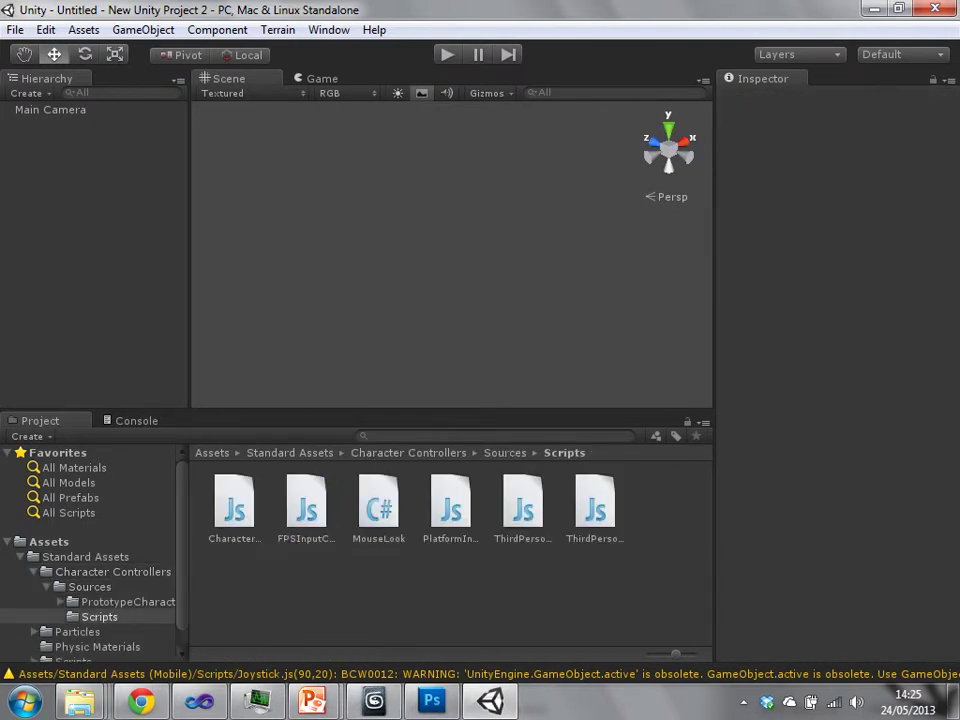
View the Physic Materials folder and the General Scripts folder inside Standard Assets' Scripts.
drag(182, 550, 182, 566)
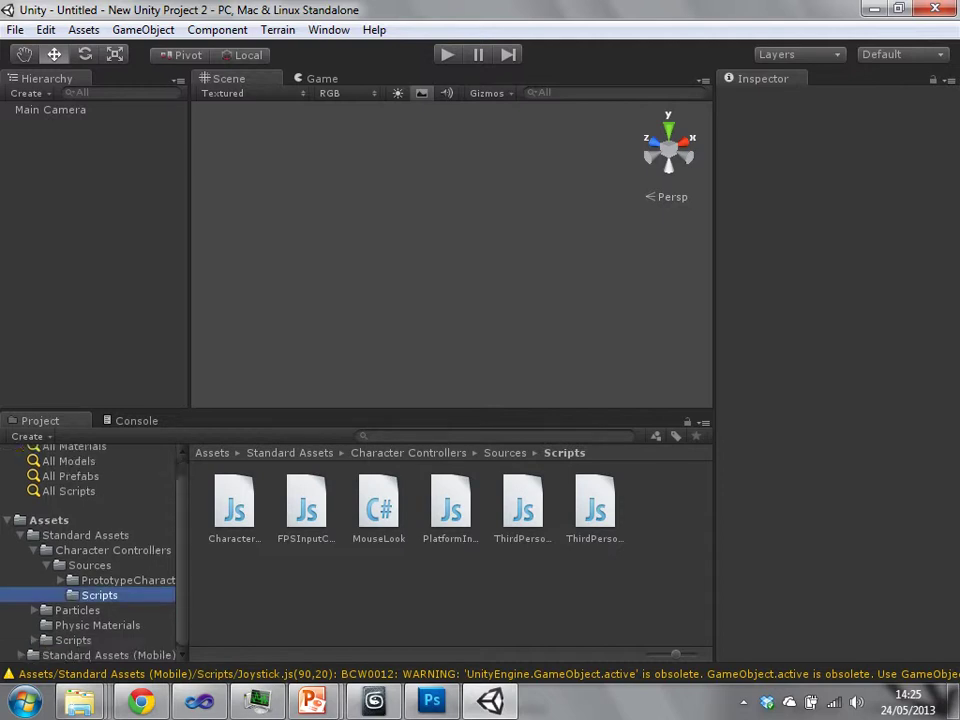
click(97, 625)
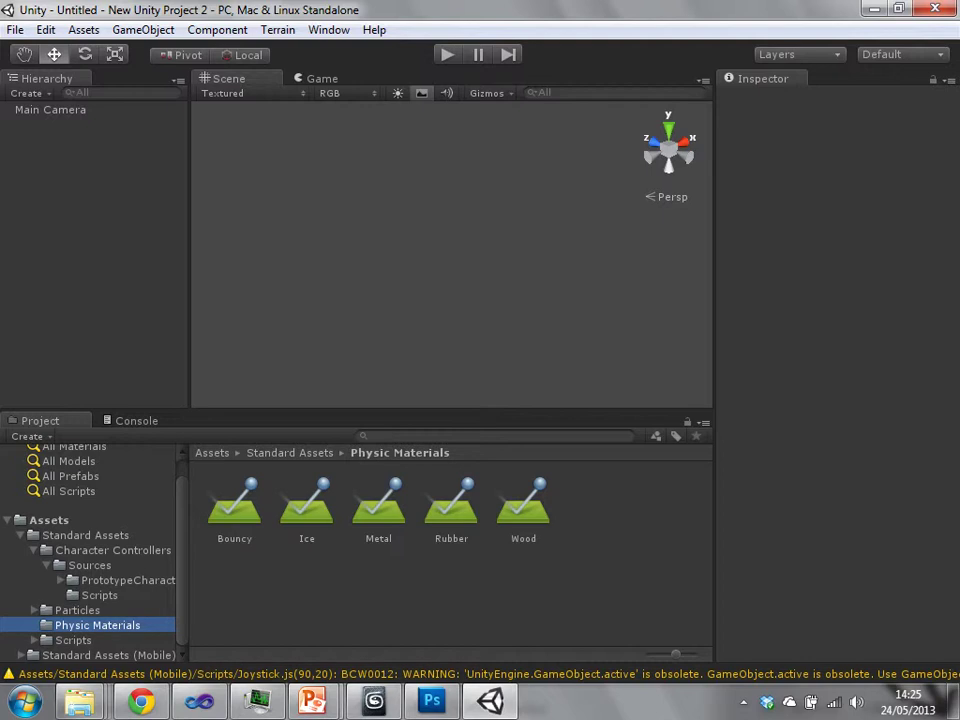
click(73, 640)
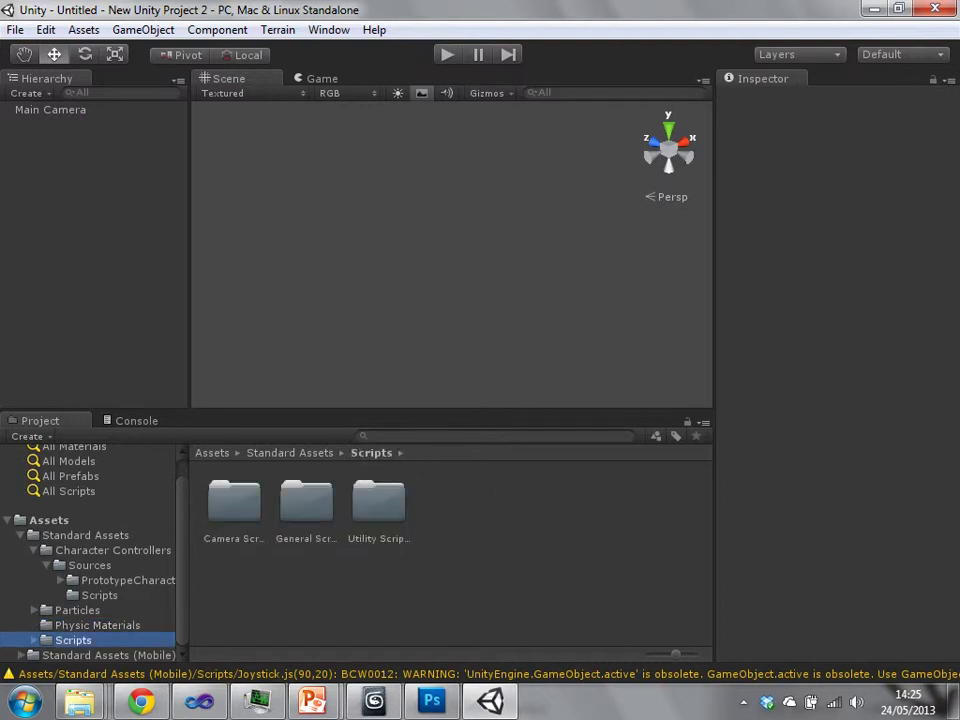
double_click(306, 503)
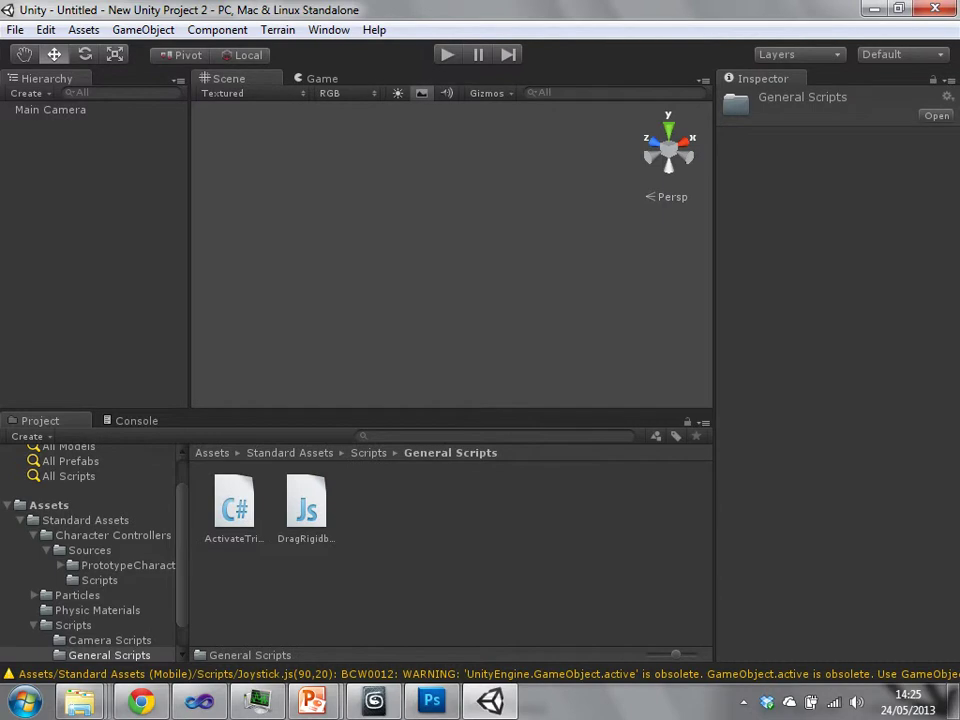
Reveal the project's root Assets folder in Windows Explorer and view its contents.
scroll(88, 550, up, 2)
click(49, 542)
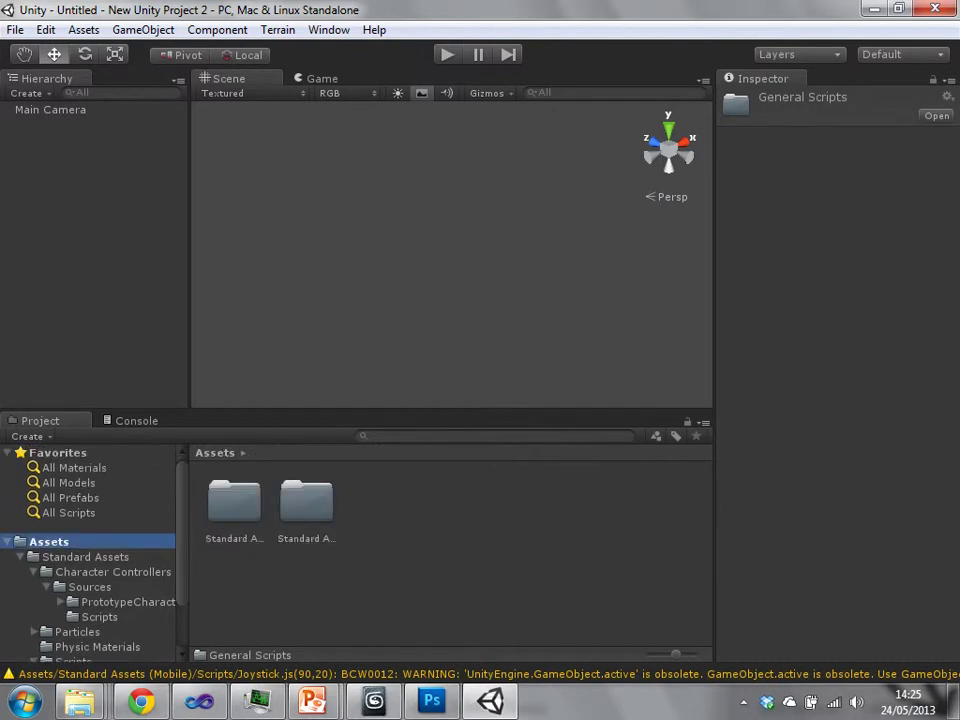
right_click(56, 538)
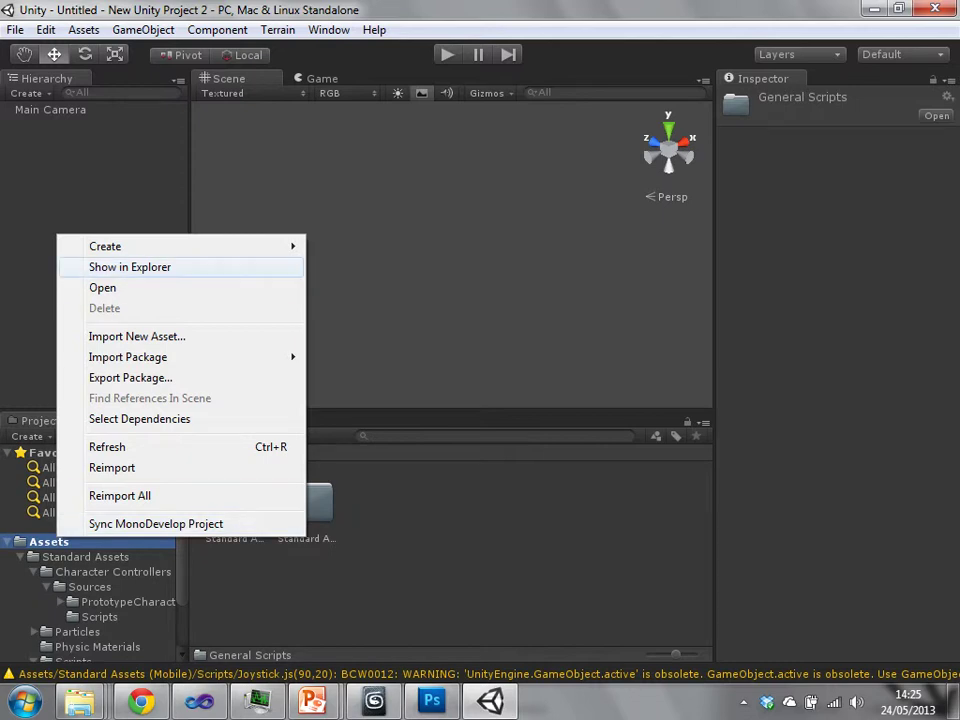
click(120, 267)
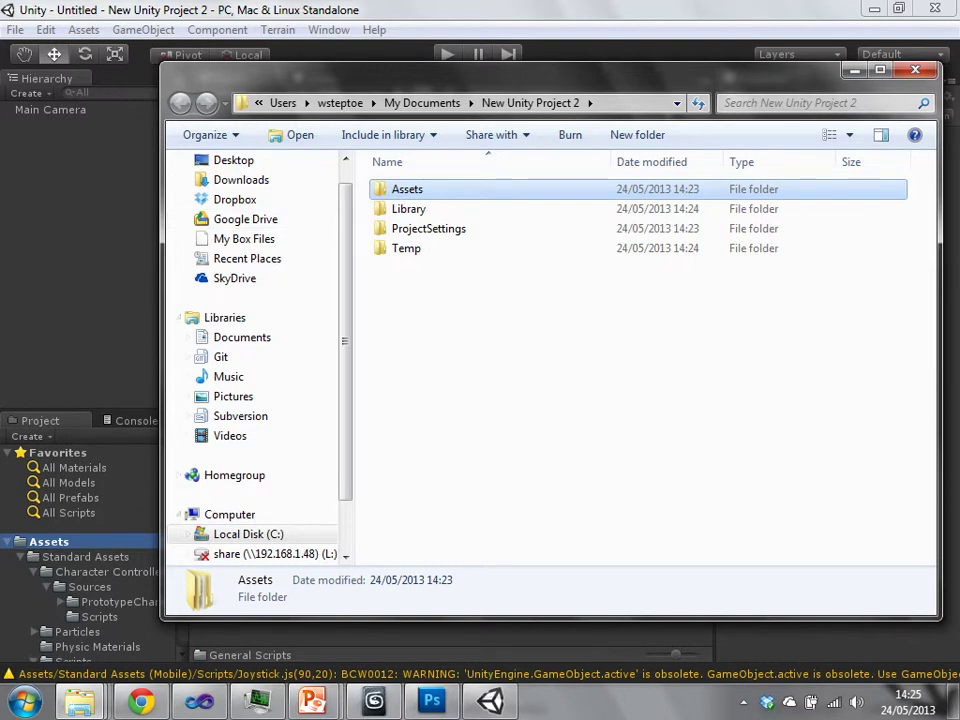
key(Return)
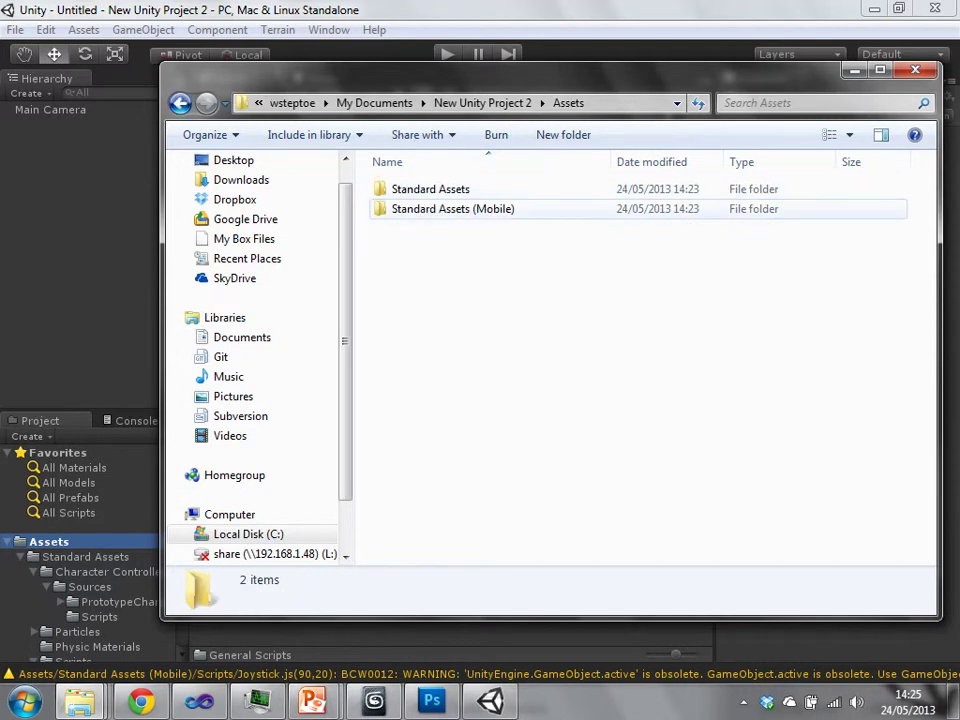
right_click(508, 338)
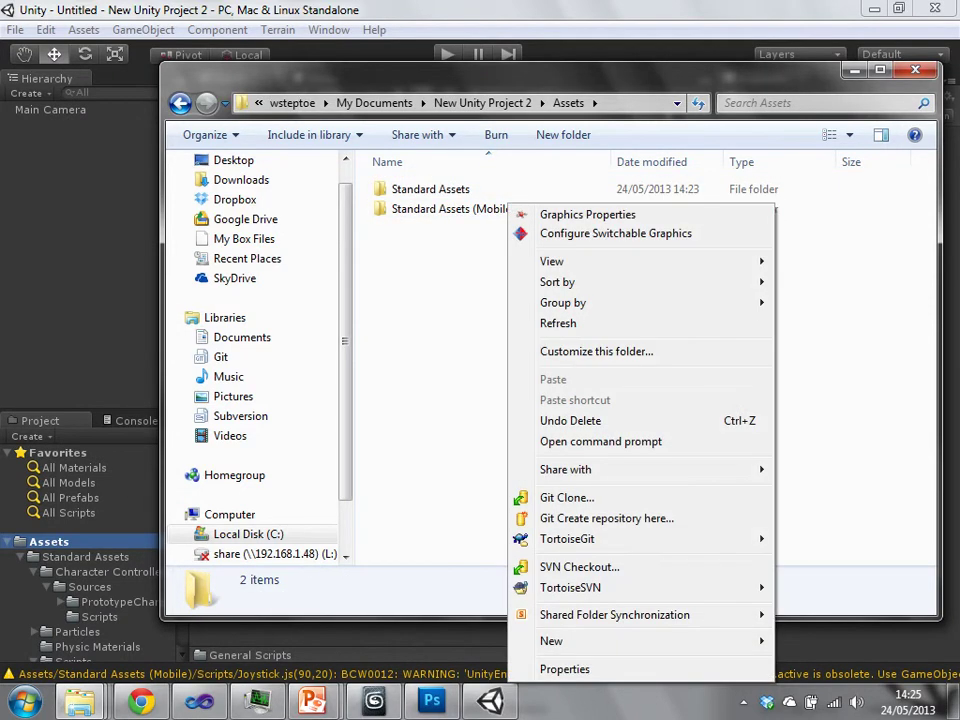
key(Escape)
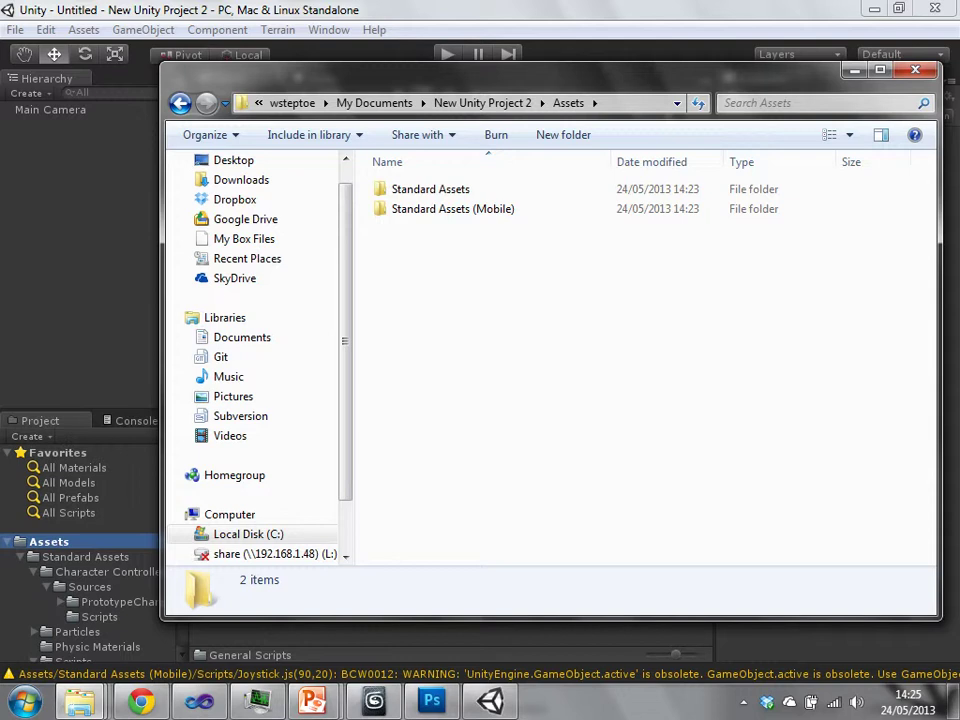
Switch to the PowerPoint slide show and advance from Starting a new project to the Interface slide.
key(alt+Tab)
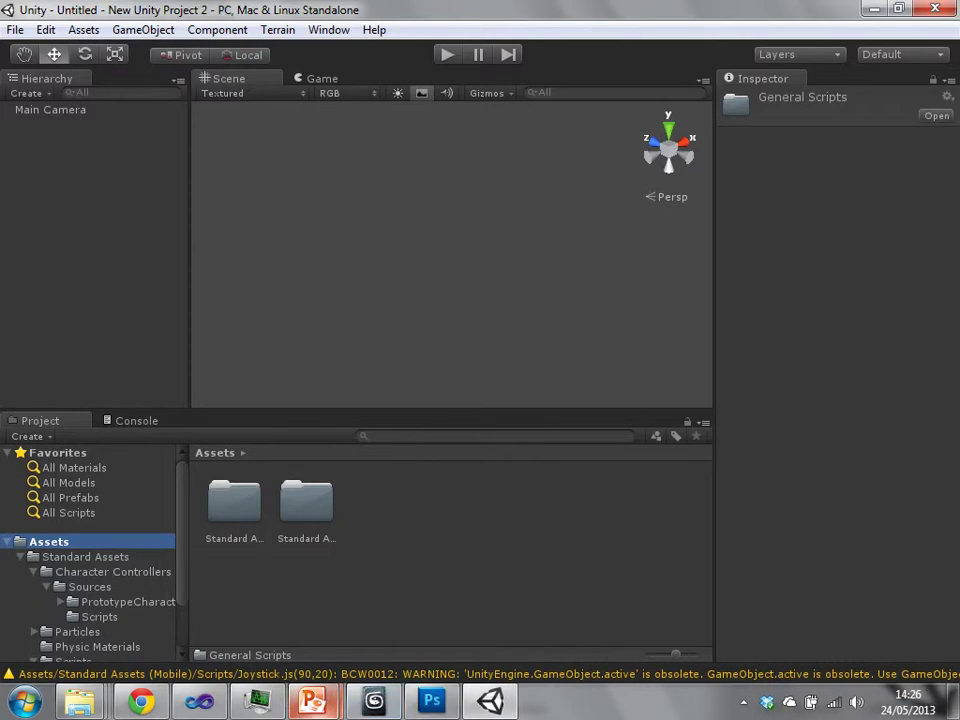
mouse_move(313, 700)
click(495, 645)
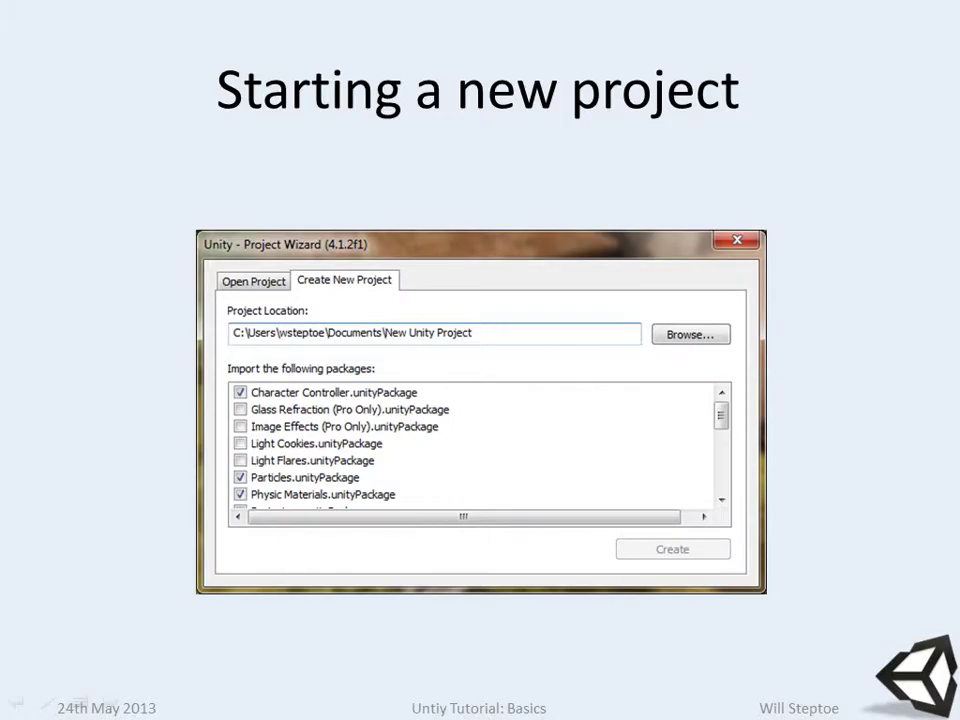
key(Right)
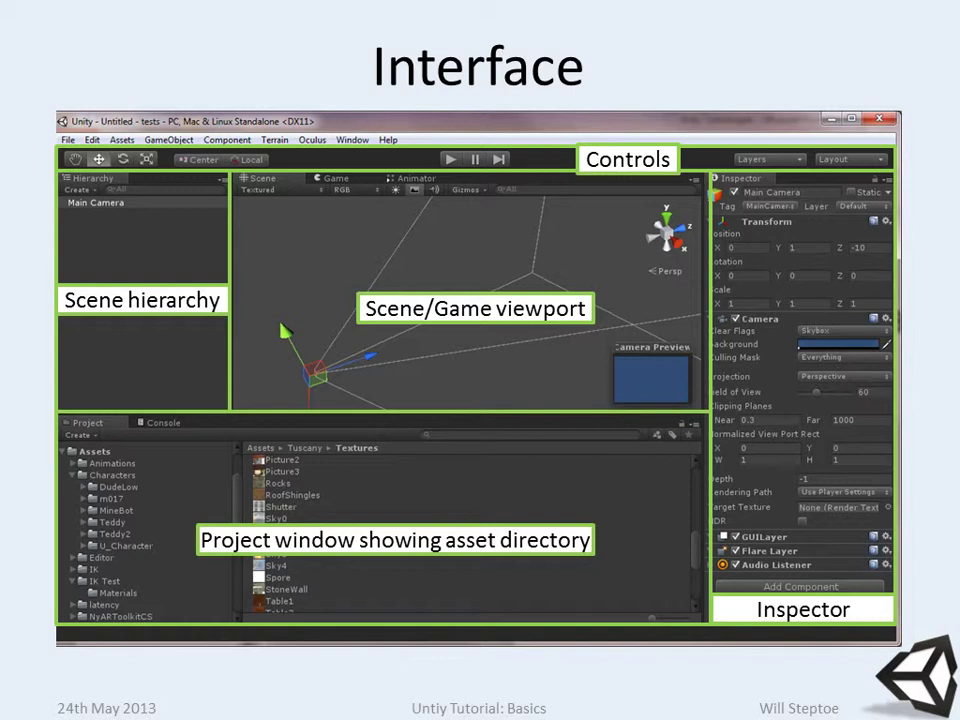
Switch to the Explorer window, view the project's Library folder and return to the New Unity Project 2 folder.
key(alt+Tab)
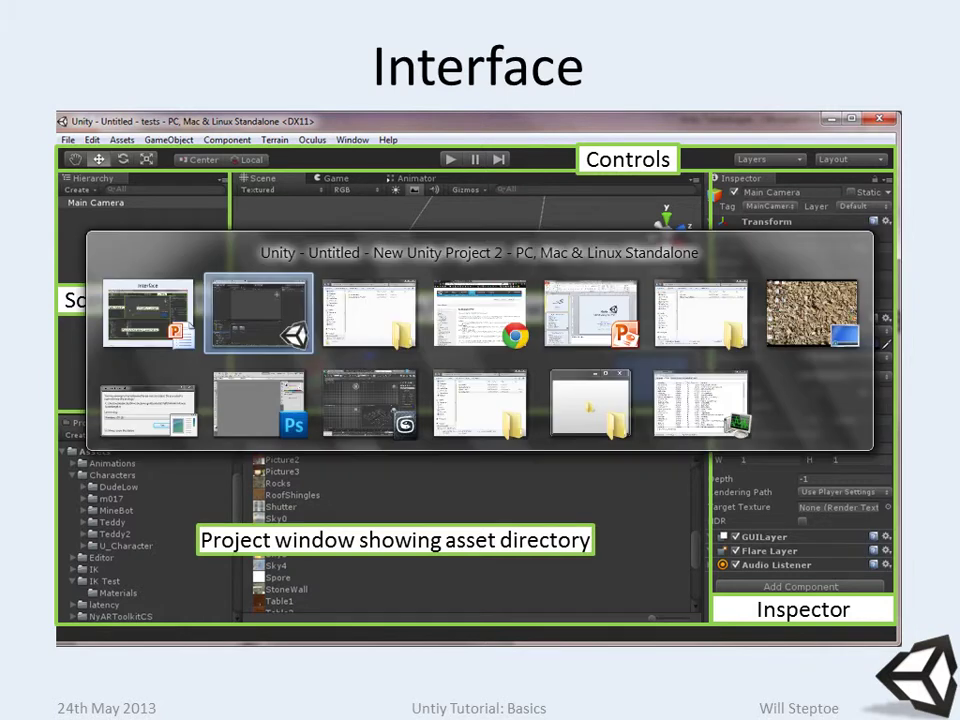
key(alt+Tab)
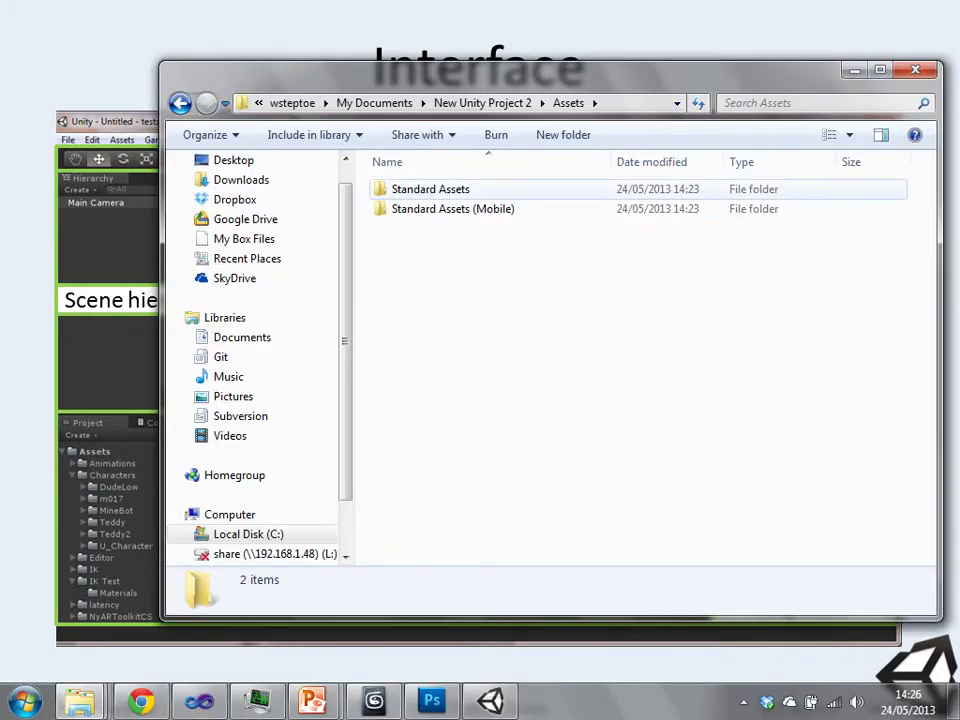
click(530, 103)
double_click(410, 209)
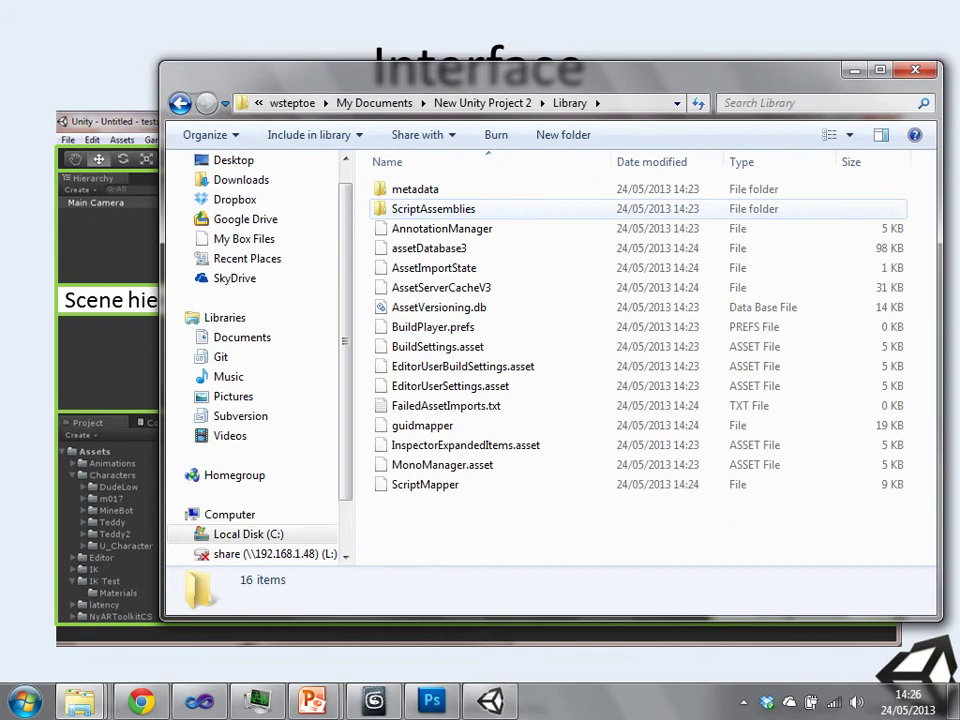
key(BackSpace)
key(Down)
key(Down)
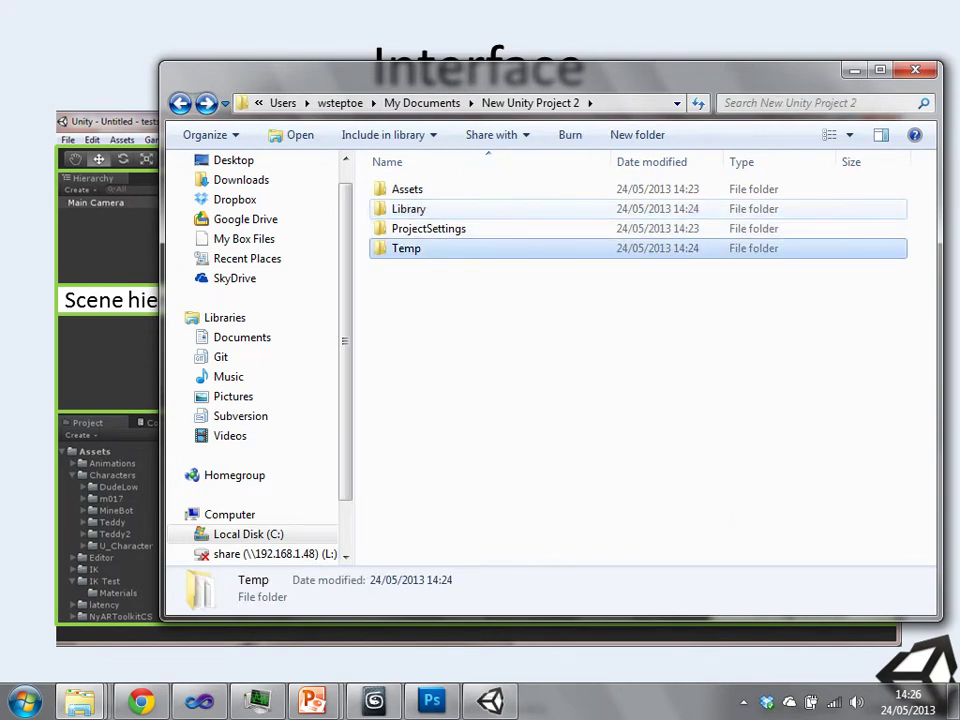
key(Up)
key(Up)
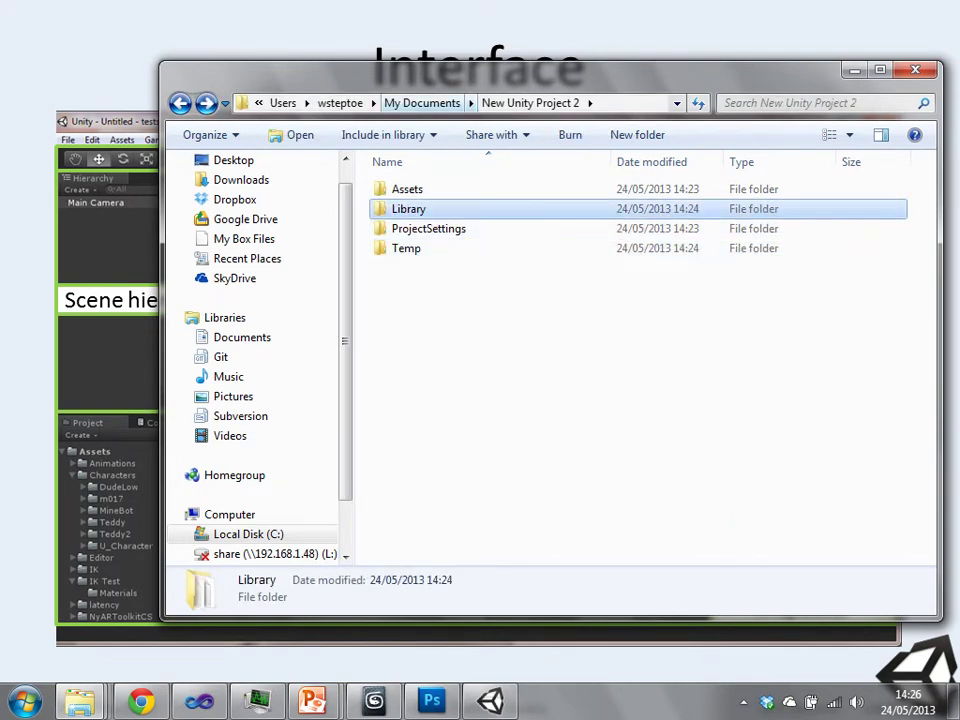
Reposition the Explorer window, view the project's Assets folder and switch to Unity to compare it with the Project window.
drag(540, 76, 487, 45)
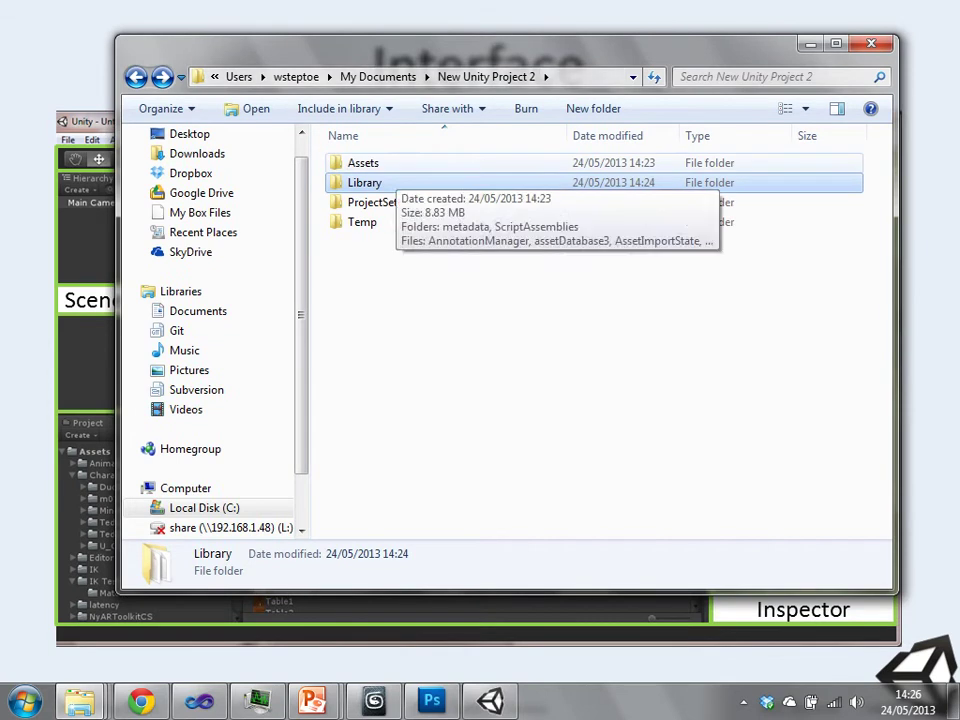
double_click(364, 162)
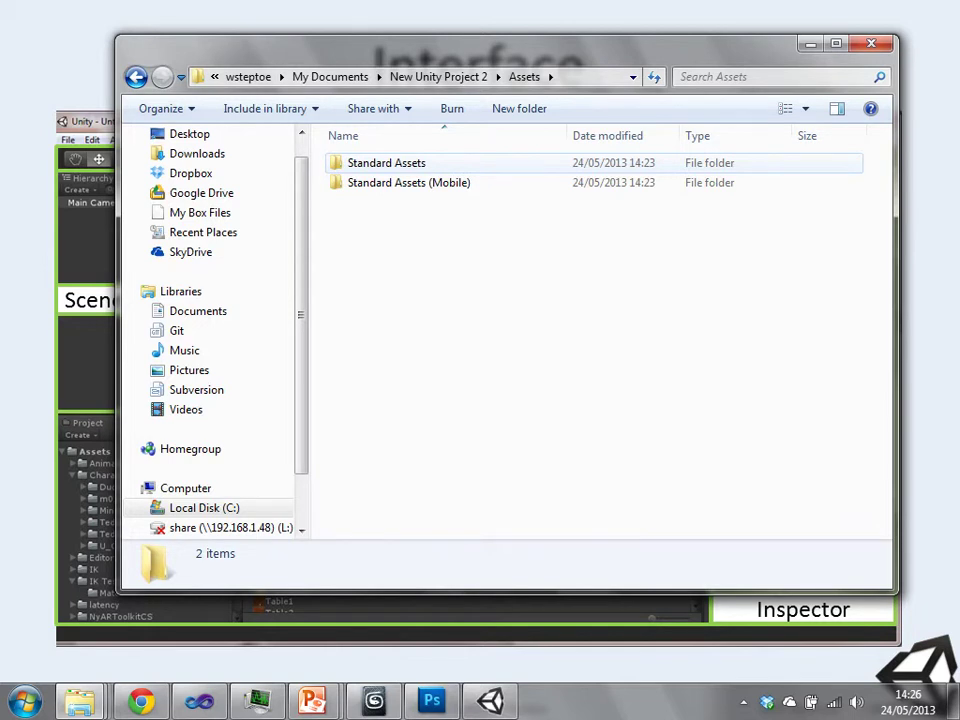
key(BackSpace)
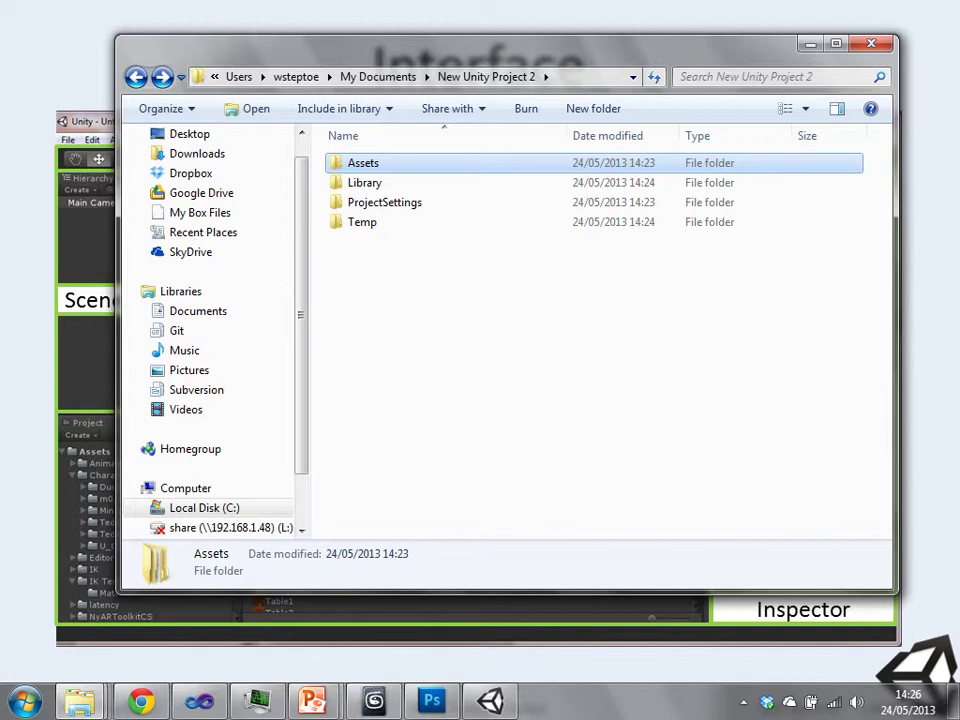
key(Return)
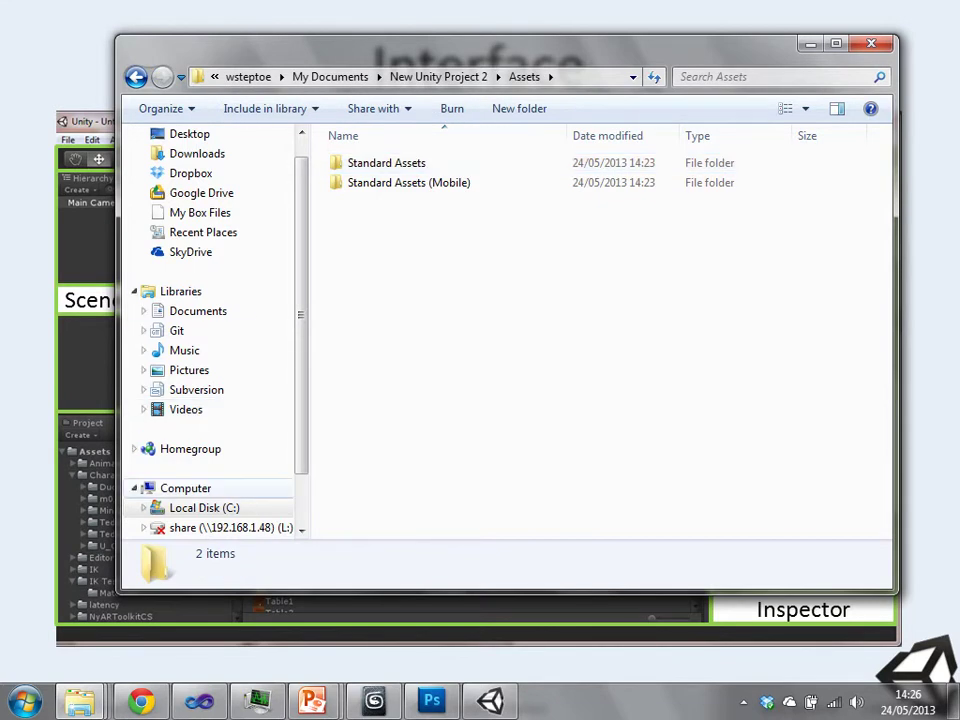
click(490, 701)
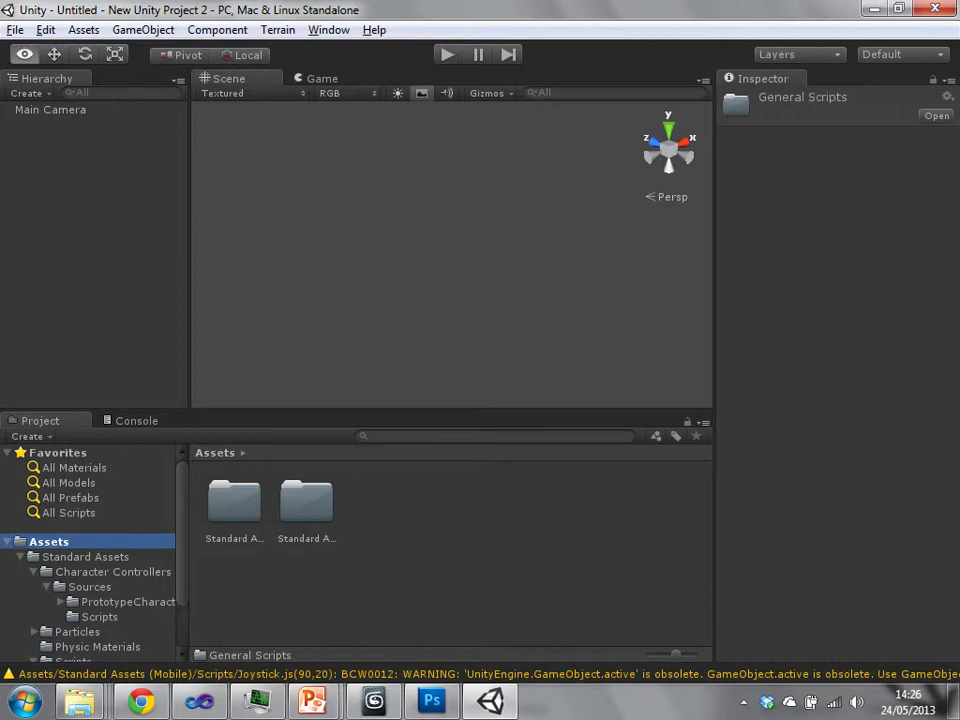
Return to Explorer and examine the project's Temp folder and its TarGZ subfolder.
key(alt+Tab)
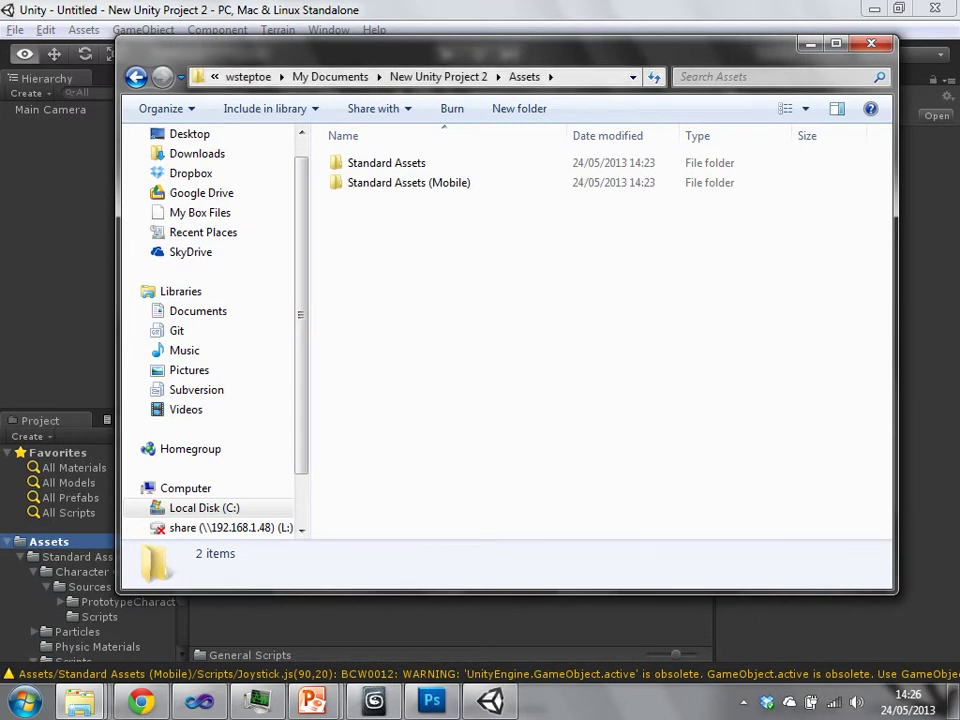
click(438, 77)
click(375, 222)
double_click(362, 222)
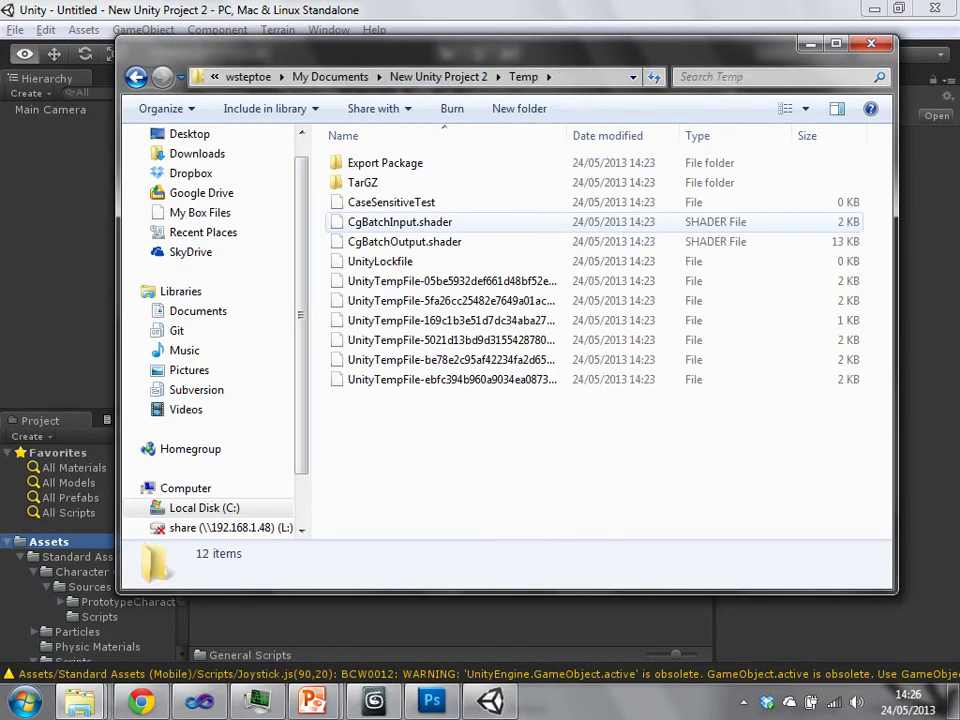
key(Down)
key(Down)
key(Return)
key(BackSpace)
key(Up)
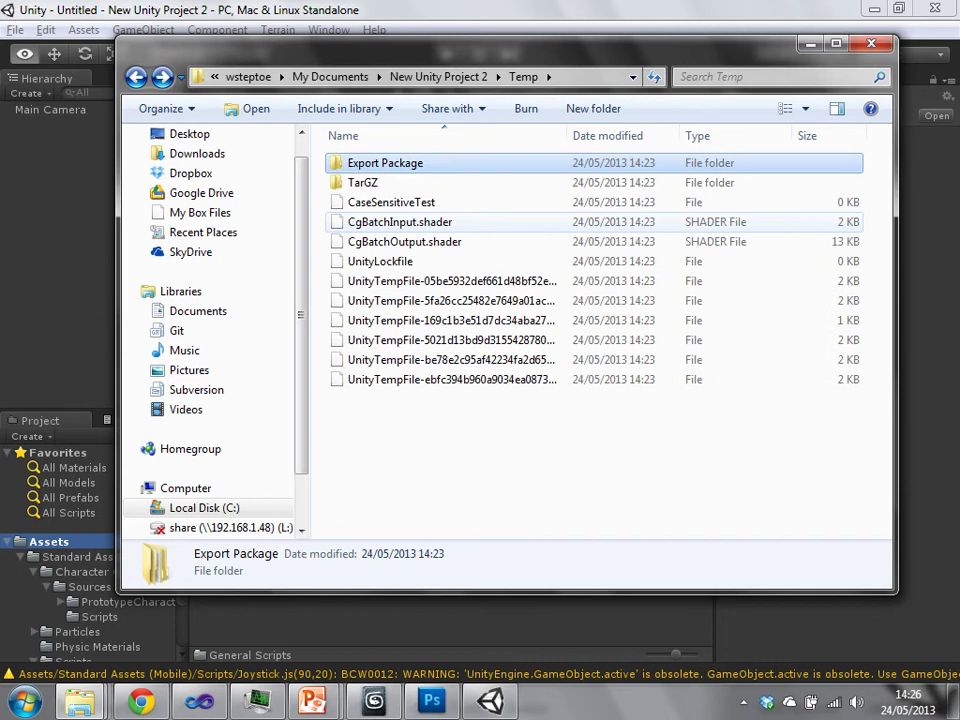
Examine the subfolders of Export Package inside Temp and return to the New Unity Project 2 folder.
key(Return)
key(Down)
key(Return)
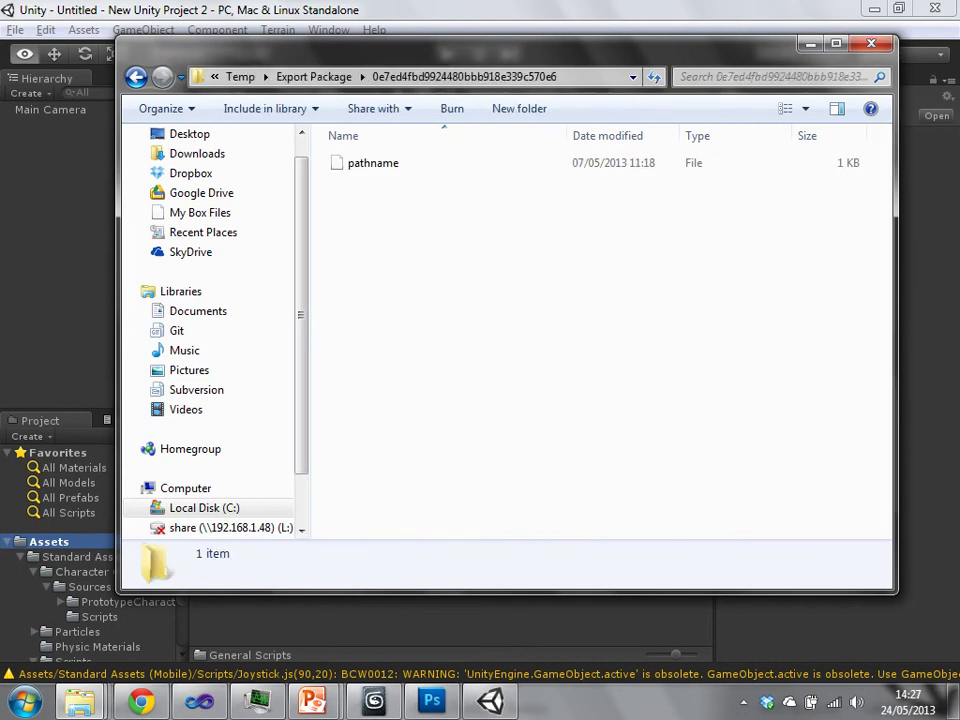
key(BackSpace)
key(Down)
key(Down)
key(Down)
key(Down)
key(Down)
key(Down)
key(Down)
key(Down)
key(Down)
key(Down)
key(Down)
key(Down)
key(Down)
key(Down)
key(Down)
key(Down)
key(Down)
key(Down)
key(Down)
key(Down)
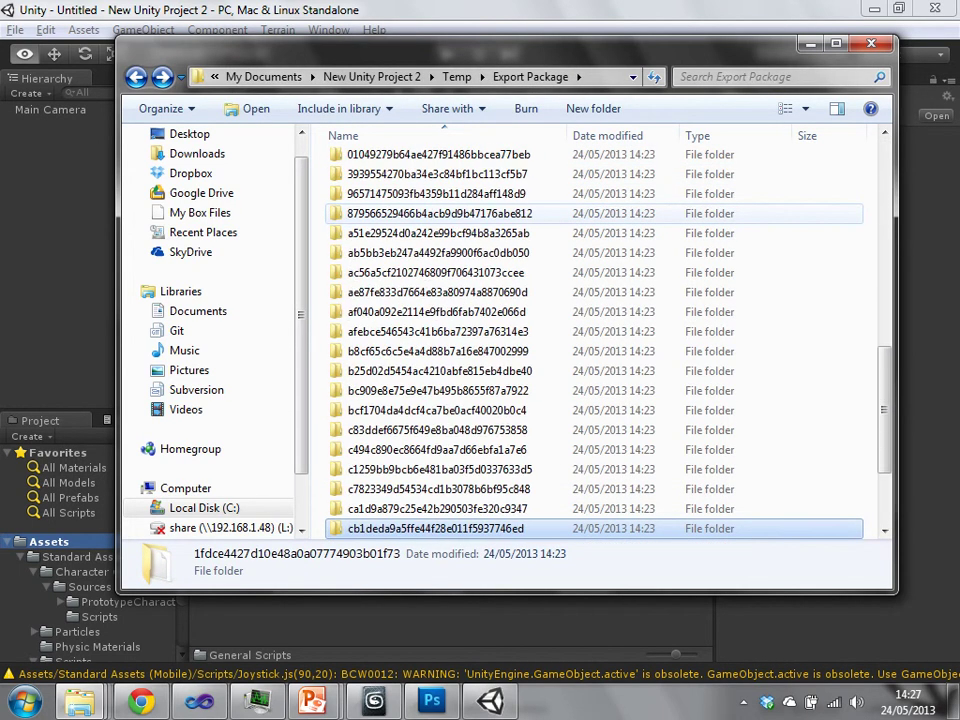
key(Down)
key(Down)
key(Down)
key(Down)
key(Down)
key(Down)
key(Down)
key(Down)
key(BackSpace)
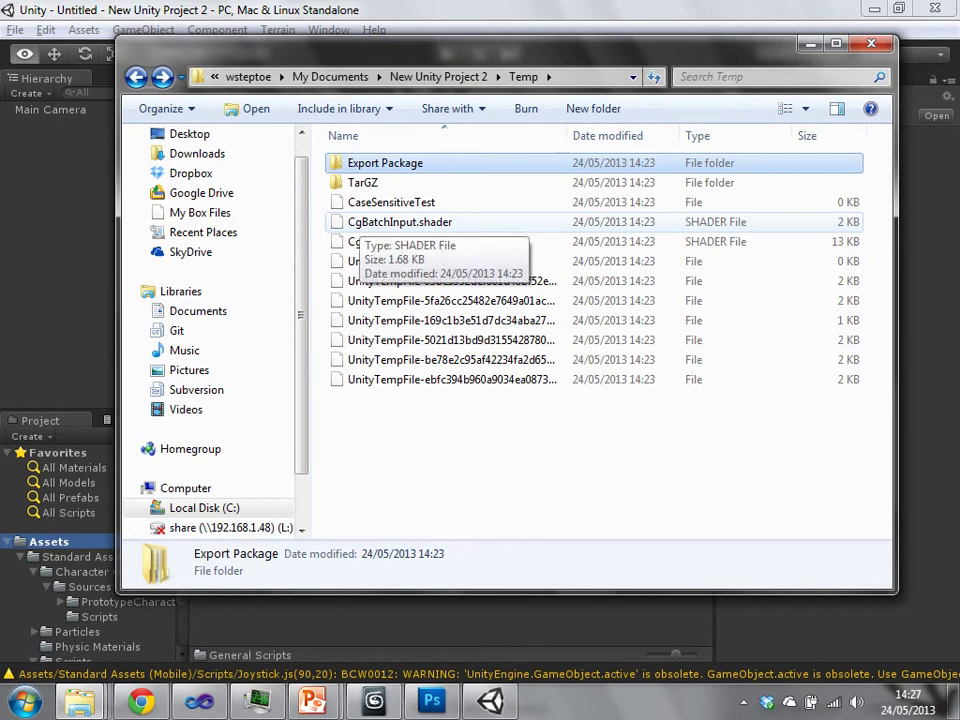
key(Down)
key(BackSpace)
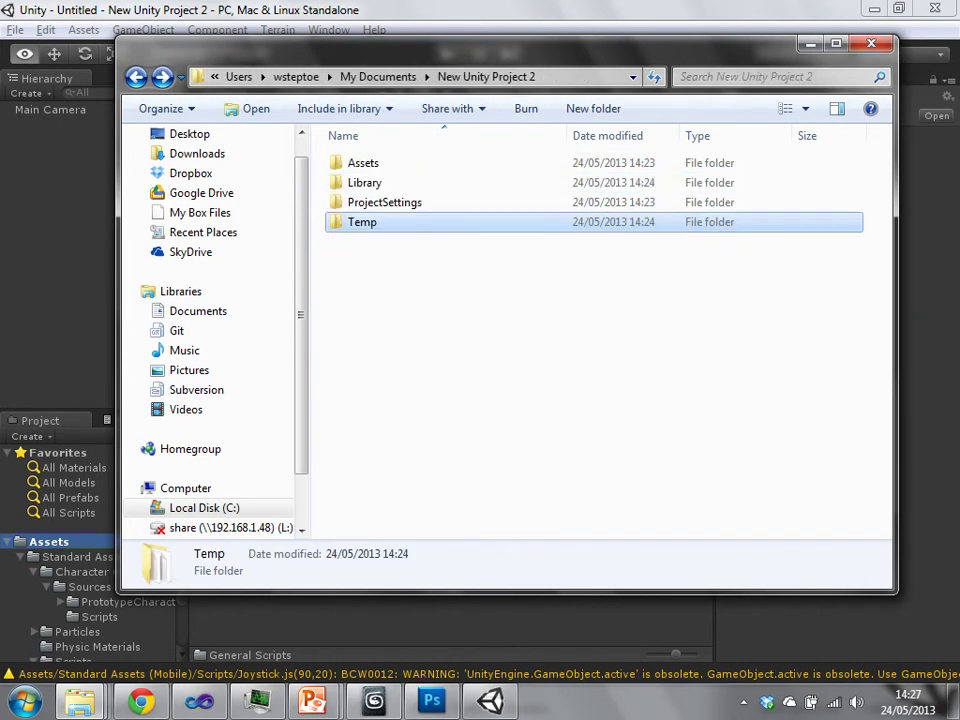
Look through the files in the project's Library folder and go back to the project root.
key(Up)
key(Up)
key(Return)
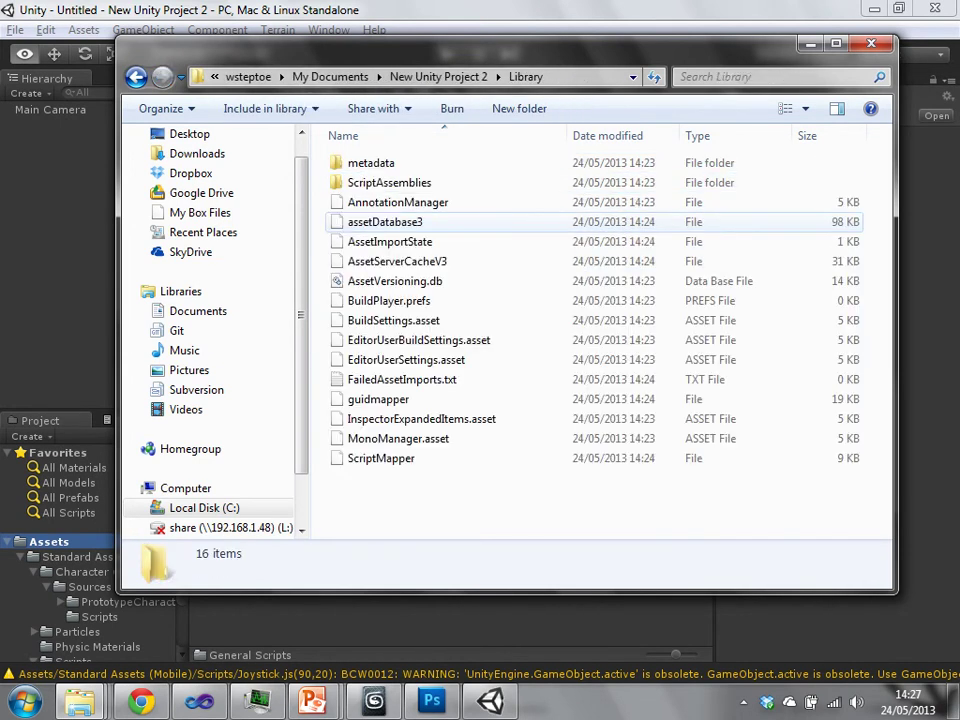
key(Down)
key(Down)
key(Down)
key(Down)
key(BackSpace)
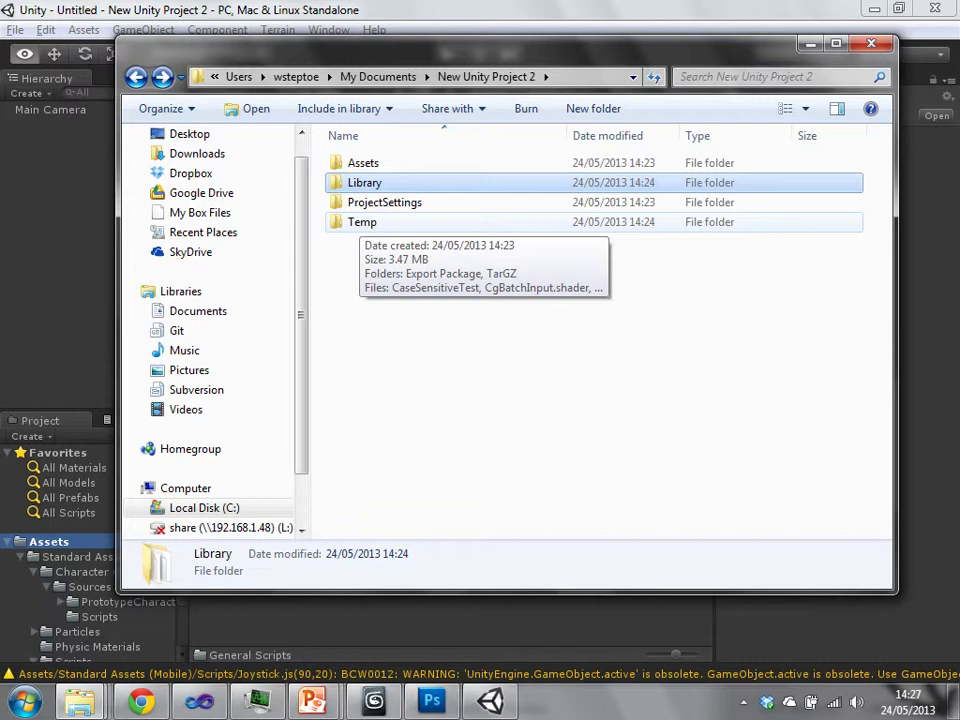
Switch to Unity, view the Asset Server window's overview and close it.
click(398, 14)
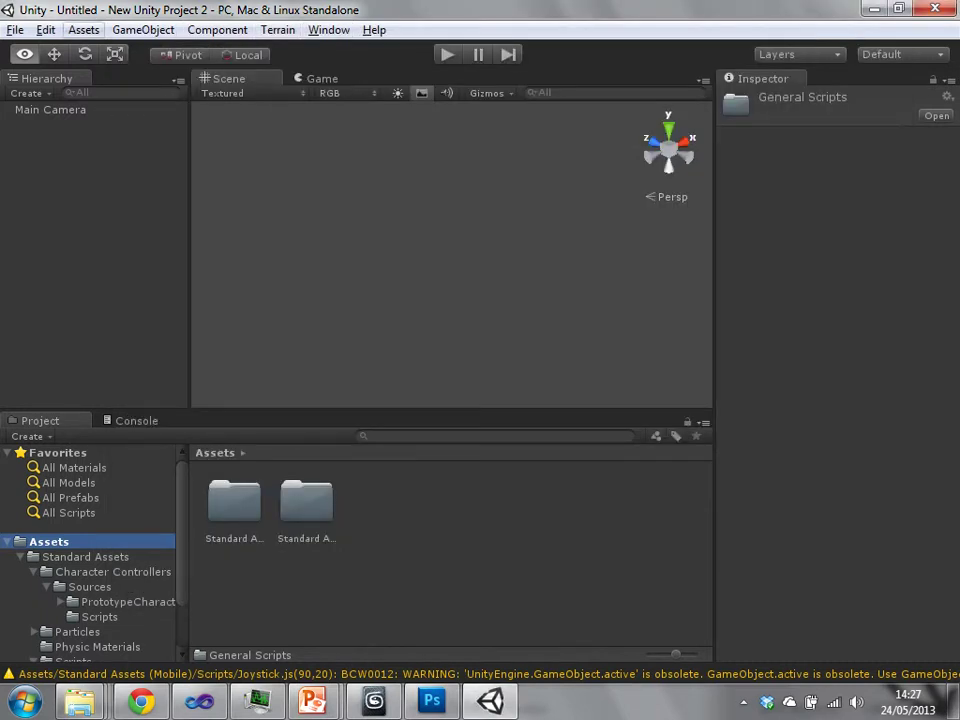
click(328, 30)
click(364, 293)
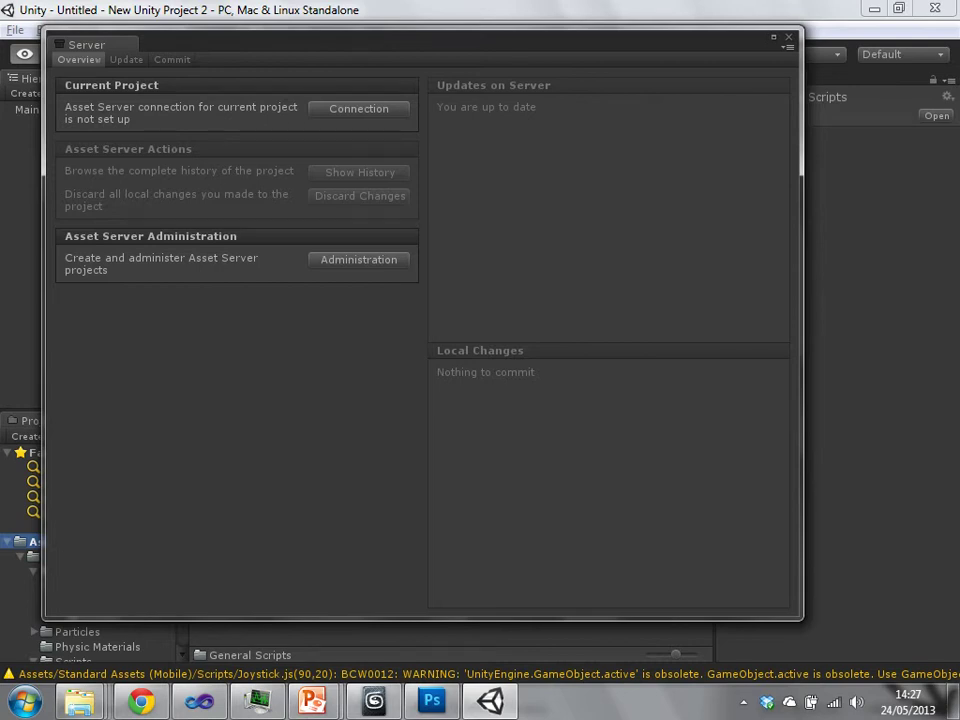
key(alt+F4)
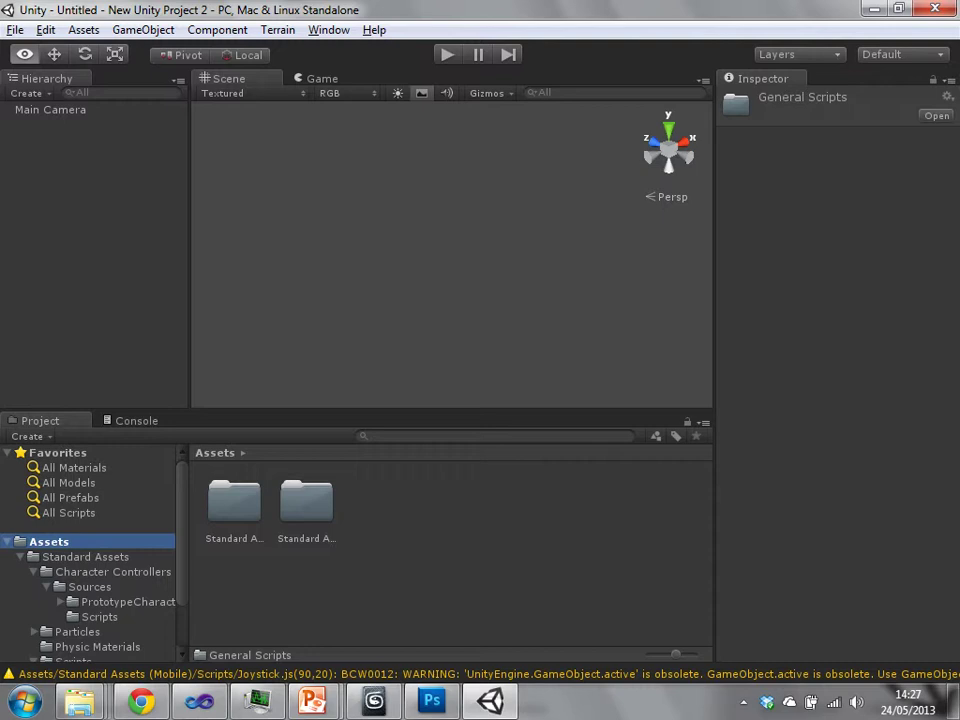
key(w)
key(alt+Tab)
key(alt+Tab)
Show the Assets folder in Explorer again, view its contents and close the Explorer window.
right_click(60, 541)
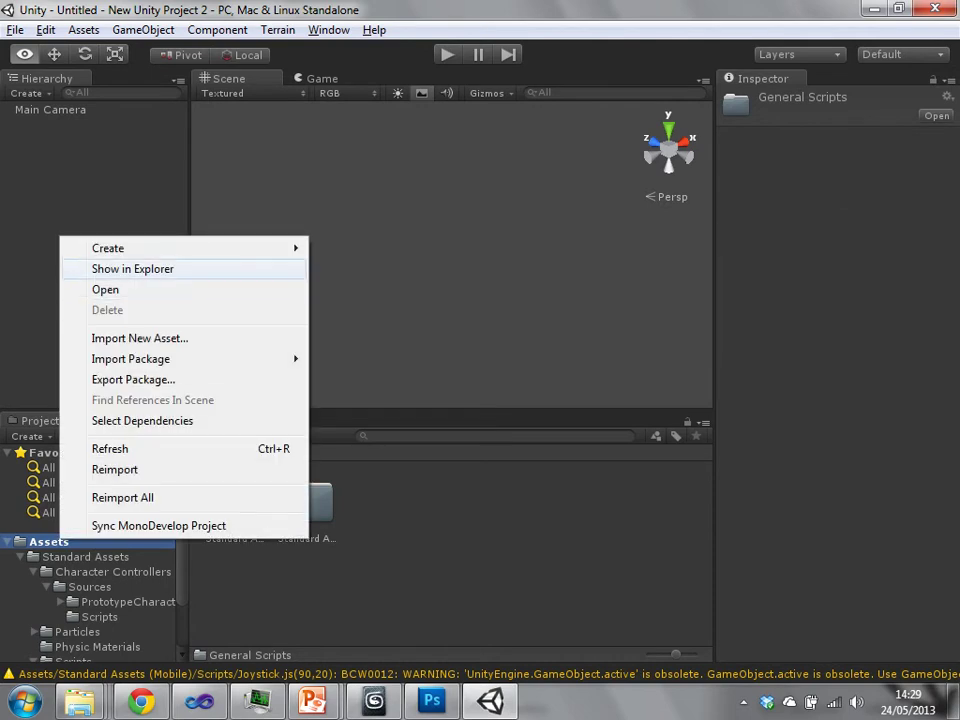
click(110, 268)
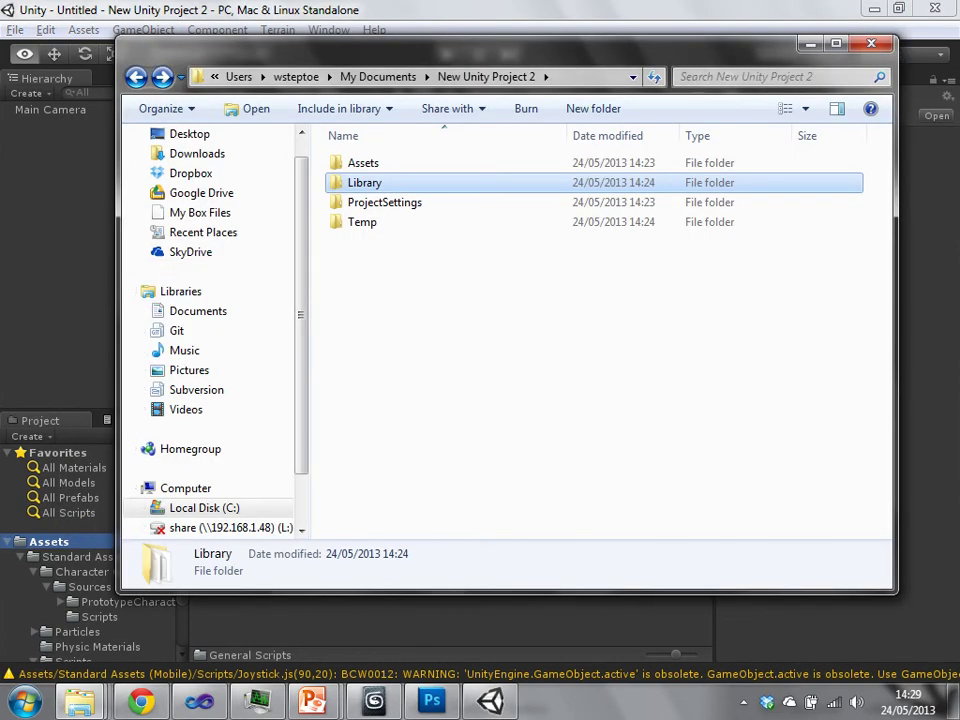
double_click(363, 163)
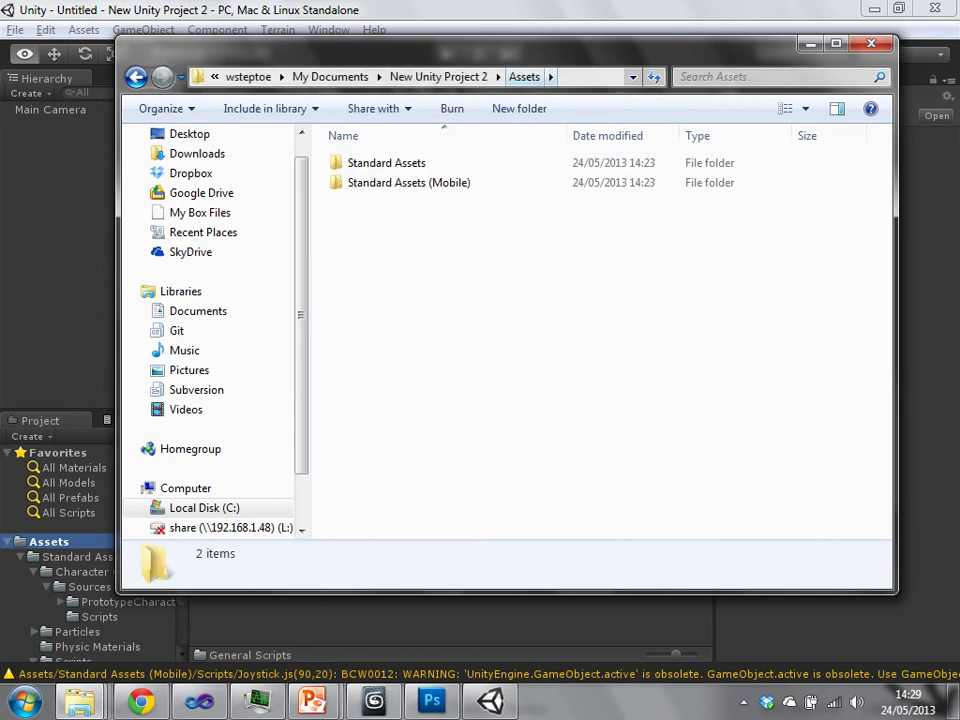
click(871, 43)
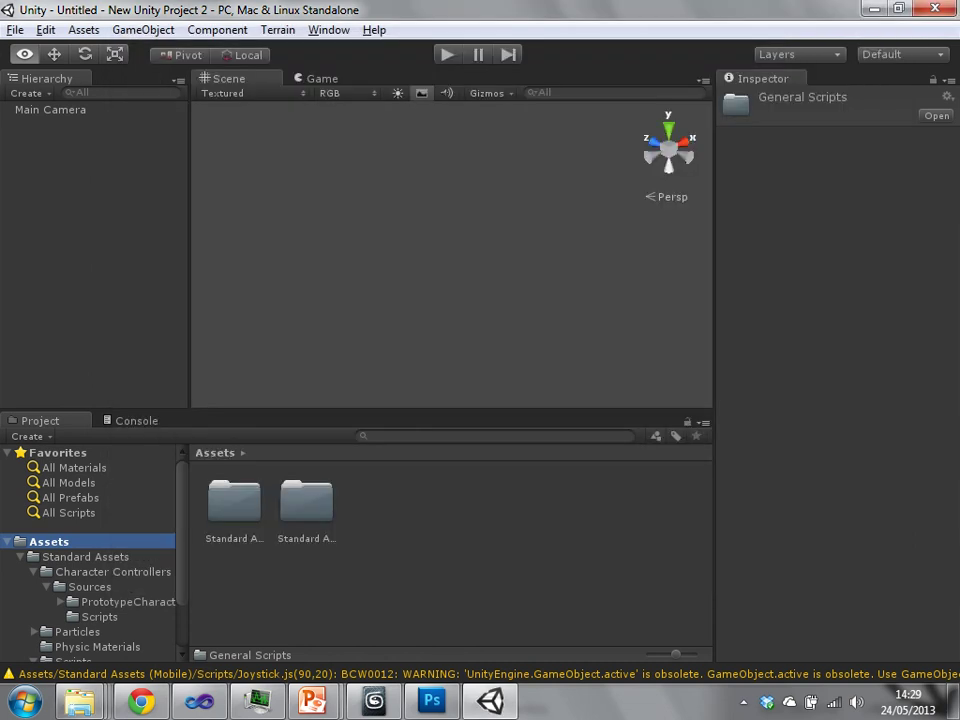
scroll(90, 555, down, 2)
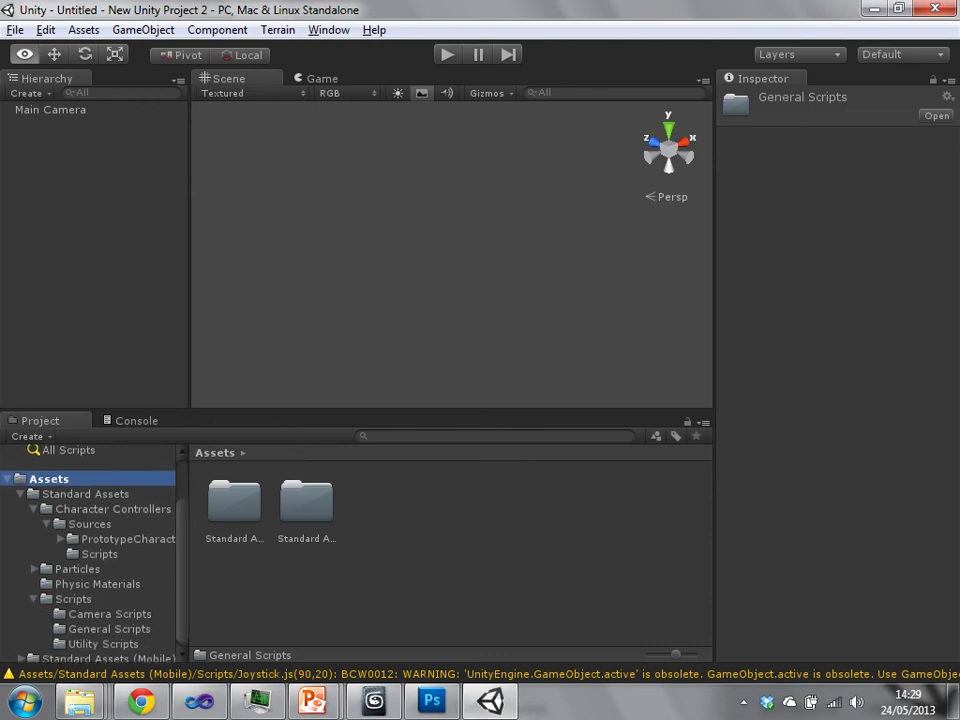